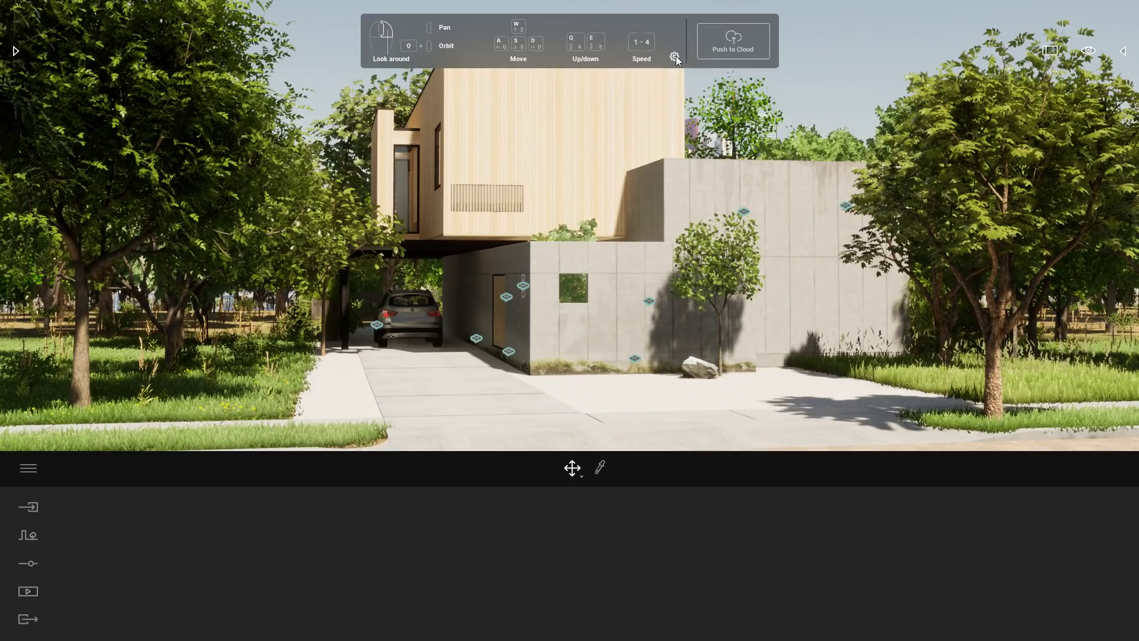
Switch navigation to SketchUp style, try Pad and Touch modes, then return to keyboard-and-mouse mode.
left_click(675, 57)
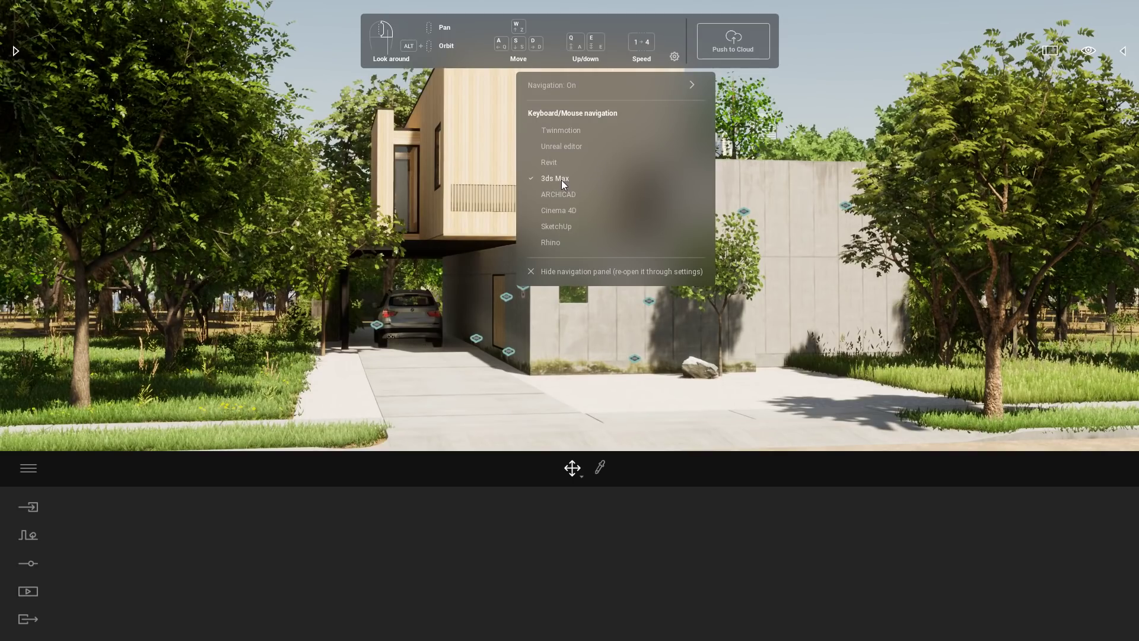
left_click(558, 226)
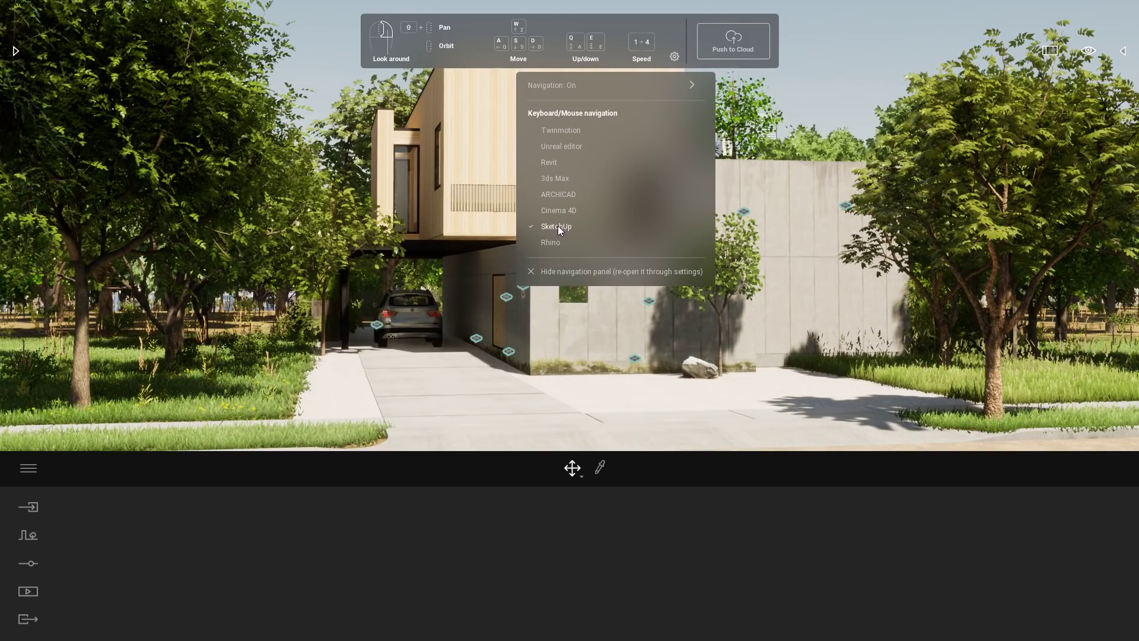
mouse_move(691, 85)
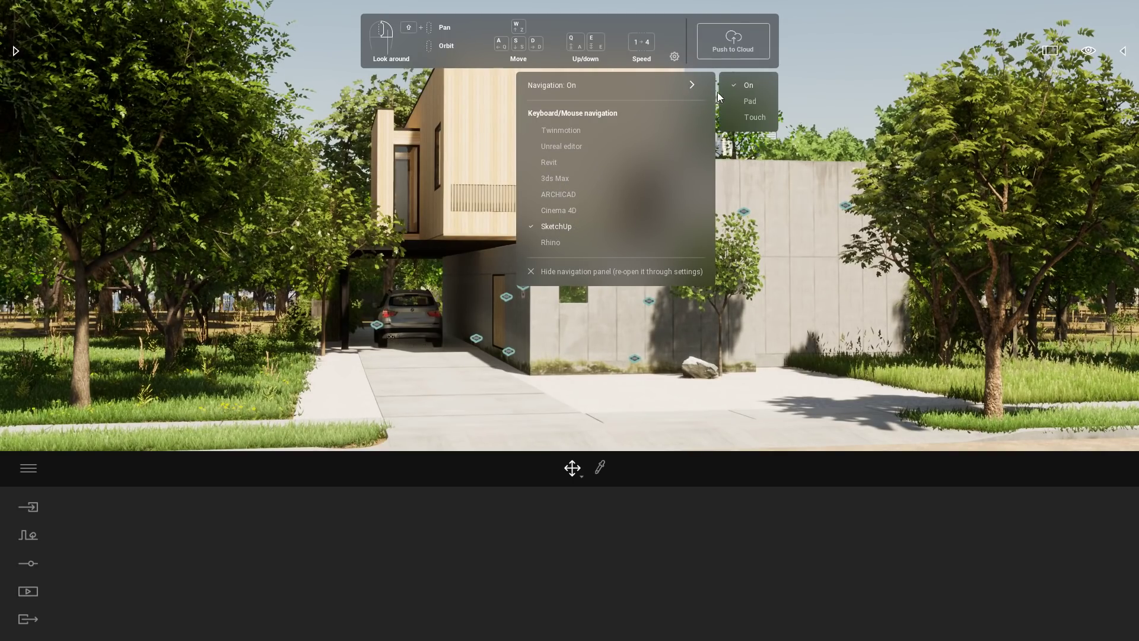
left_click(749, 102)
left_click(752, 118)
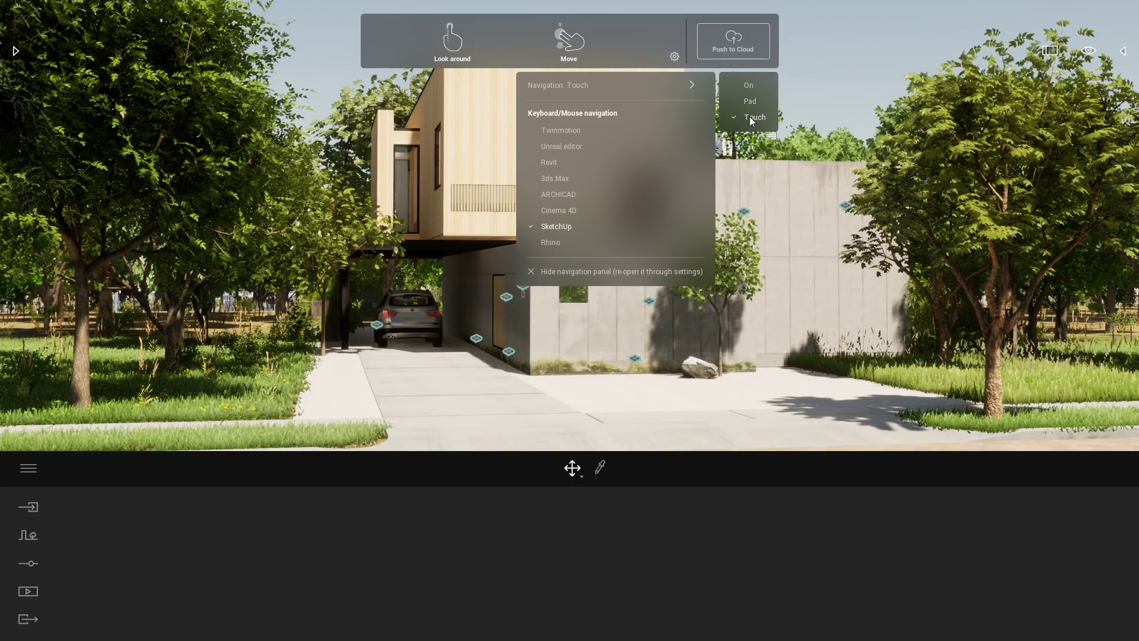
left_click(751, 102)
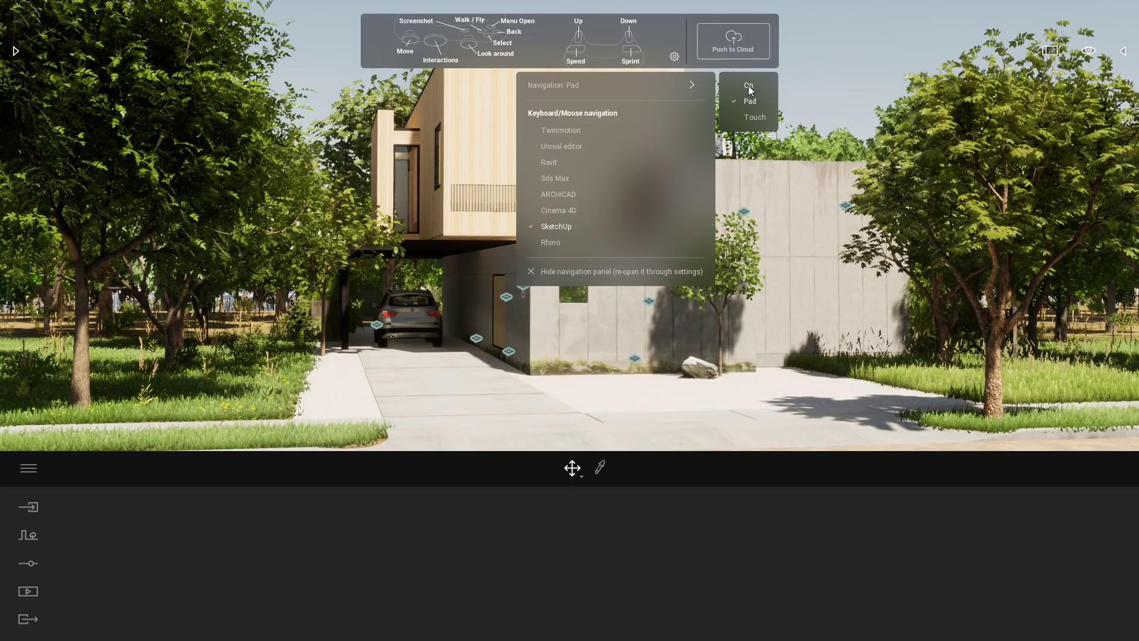
left_click(749, 87)
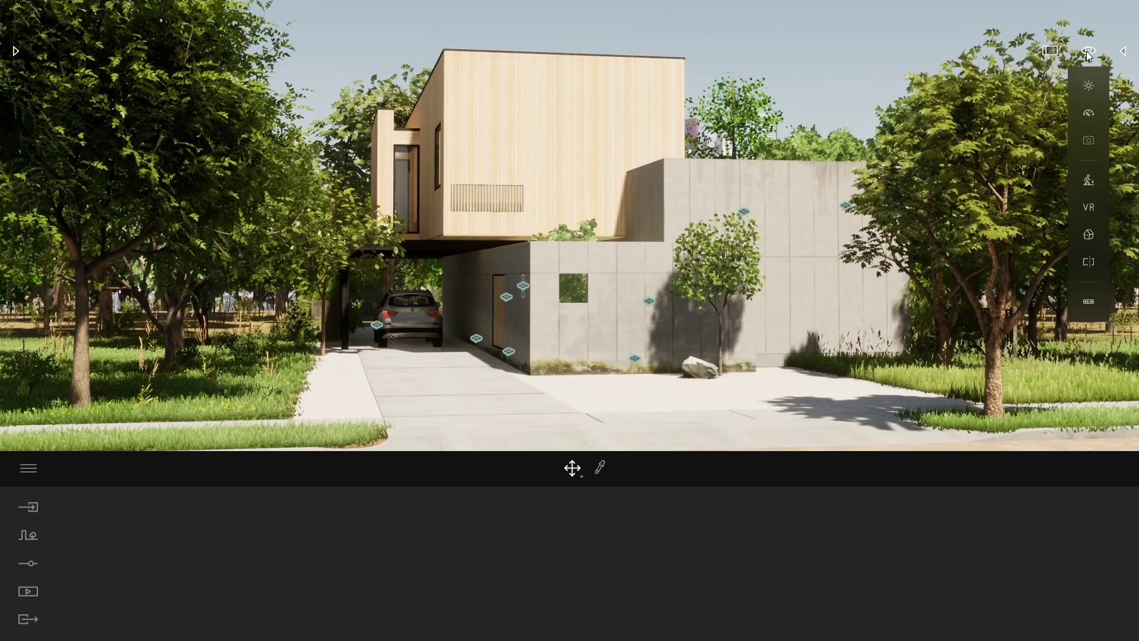
Show the navigation guide again, browse the Time of day and other view flyouts, then close them.
left_click(1090, 301)
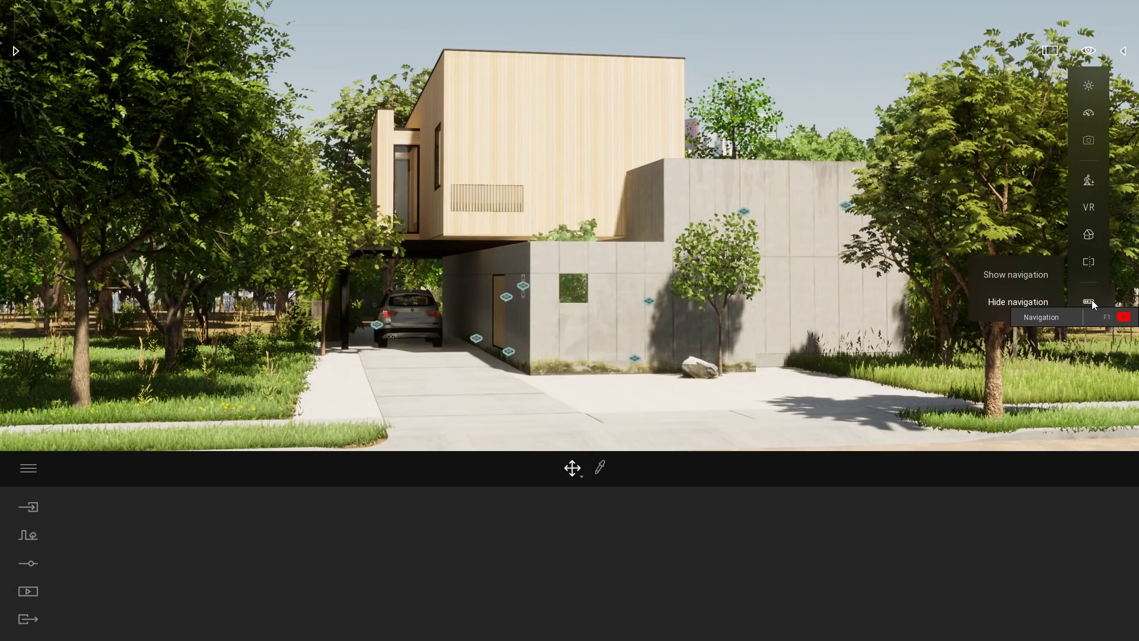
left_click(1019, 273)
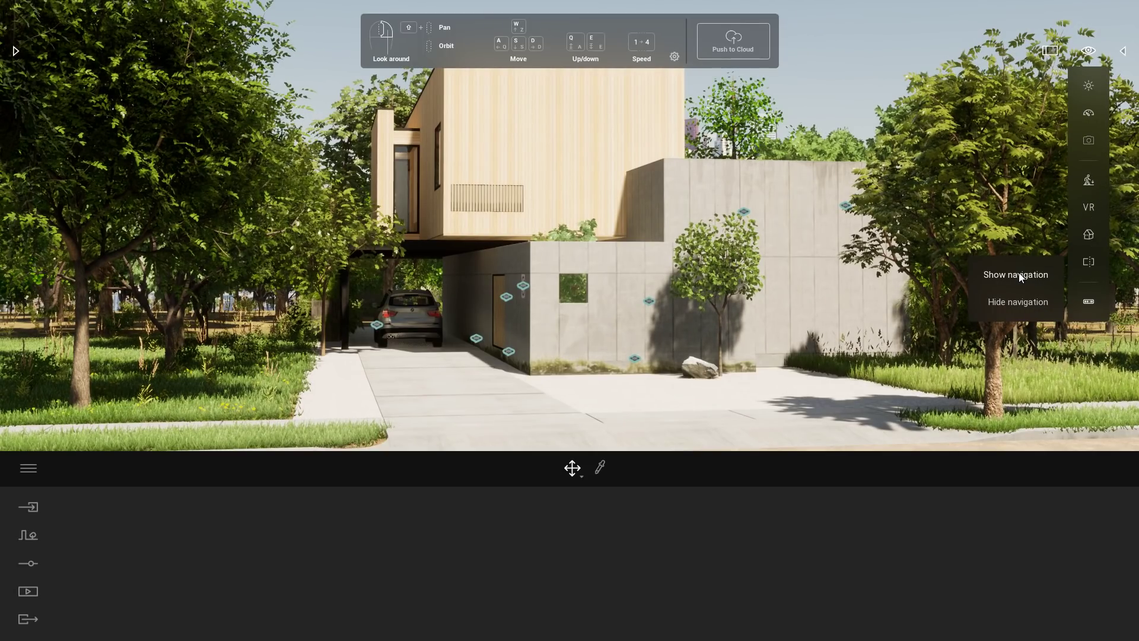
left_click(1089, 86)
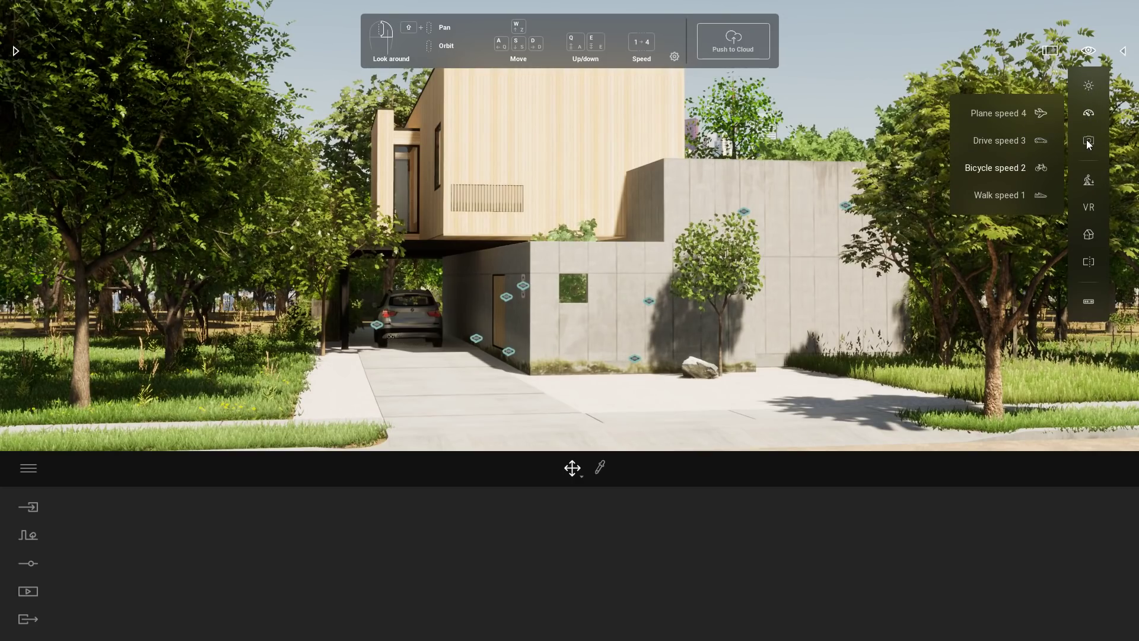
mouse_move(1089, 181)
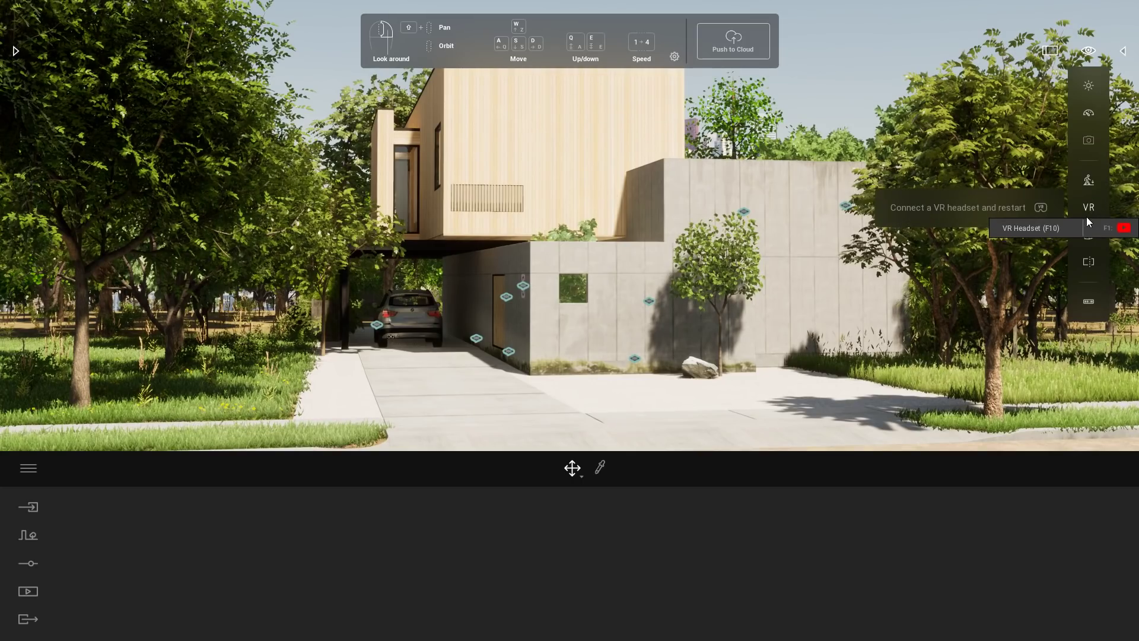
mouse_move(1086, 238)
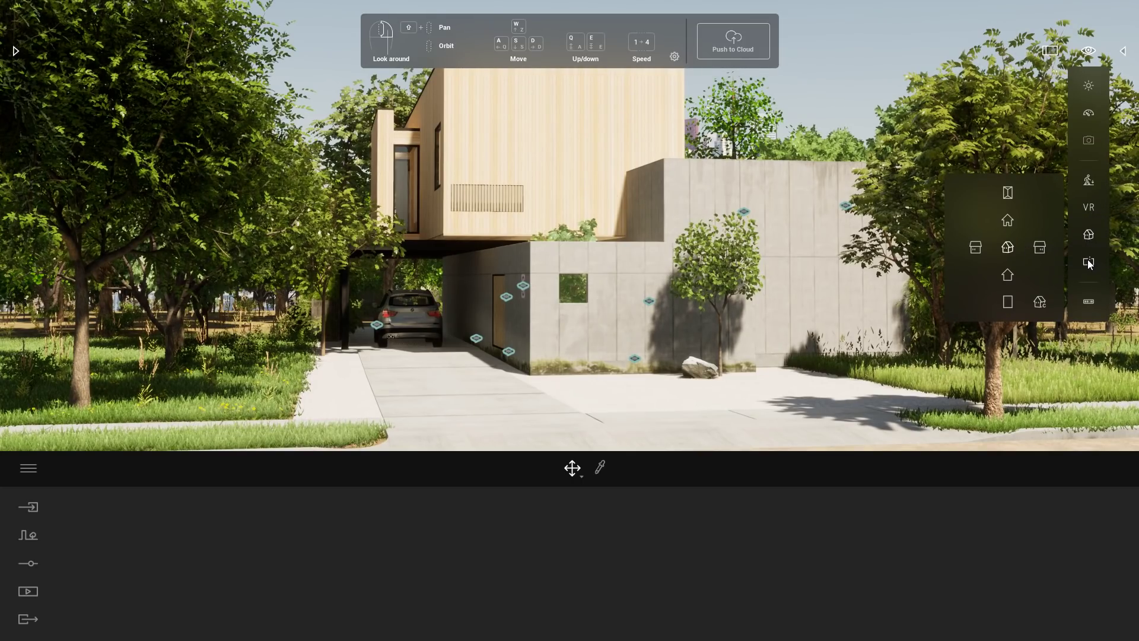
mouse_move(1089, 261)
left_click(1089, 51)
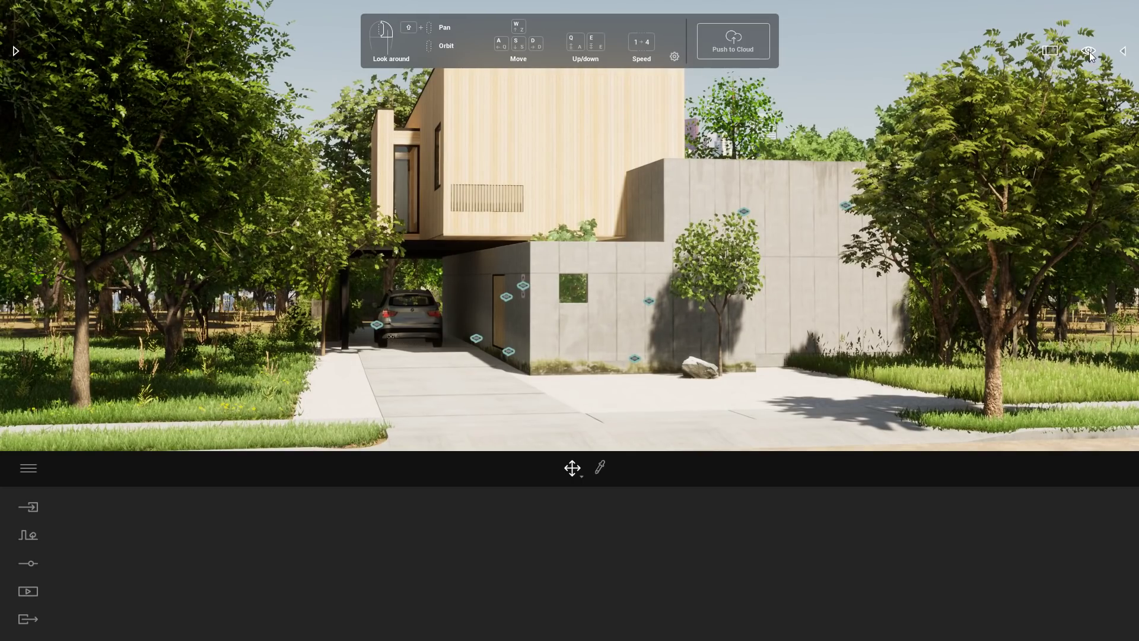
Expand the 3D view to full screen and bring up the view options toolbar.
left_click(1048, 51)
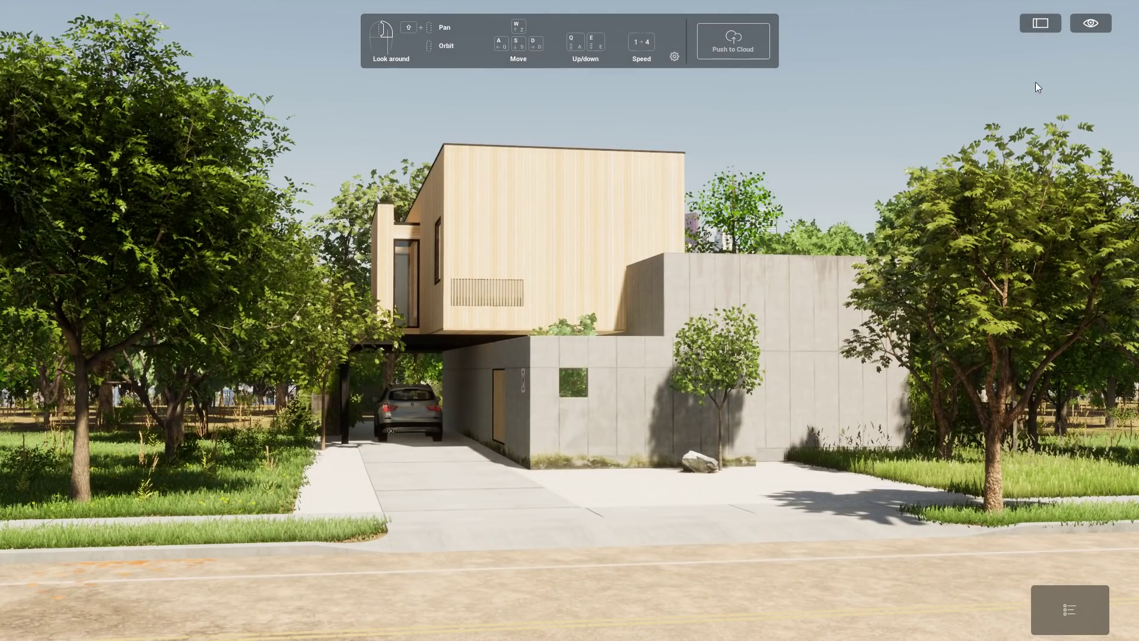
left_click(1093, 23)
left_click(1092, 24)
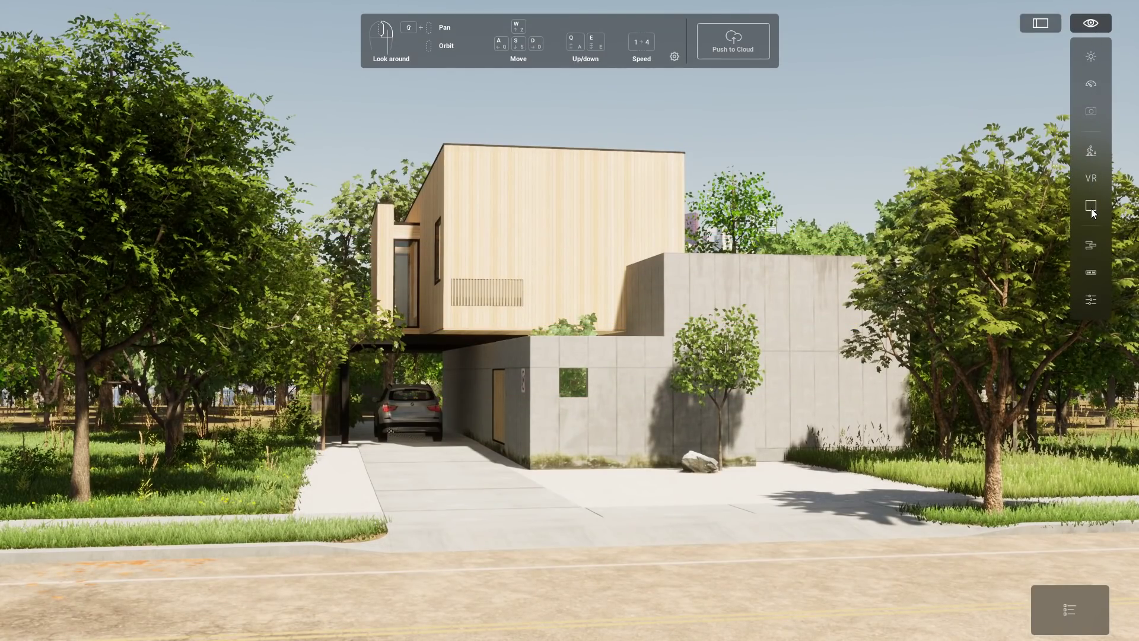
mouse_move(1091, 207)
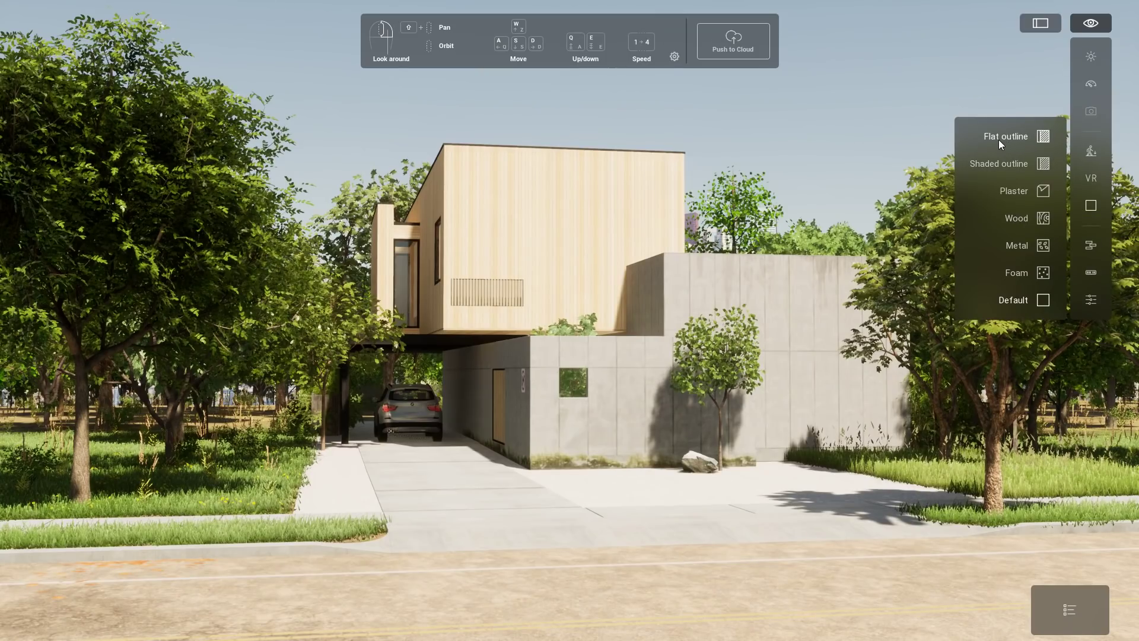
Preview Flat outline, Shaded outline, Plaster, Wood, Metal, Foam and Default styles, ending on Wood.
left_click(1043, 138)
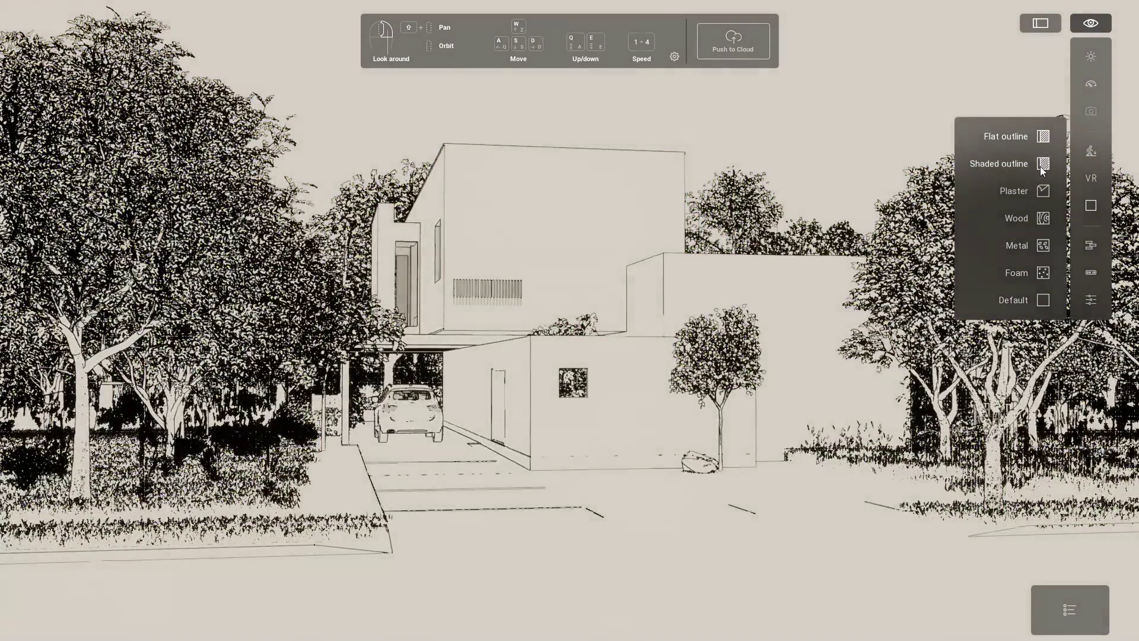
left_click(1042, 167)
left_click(1041, 198)
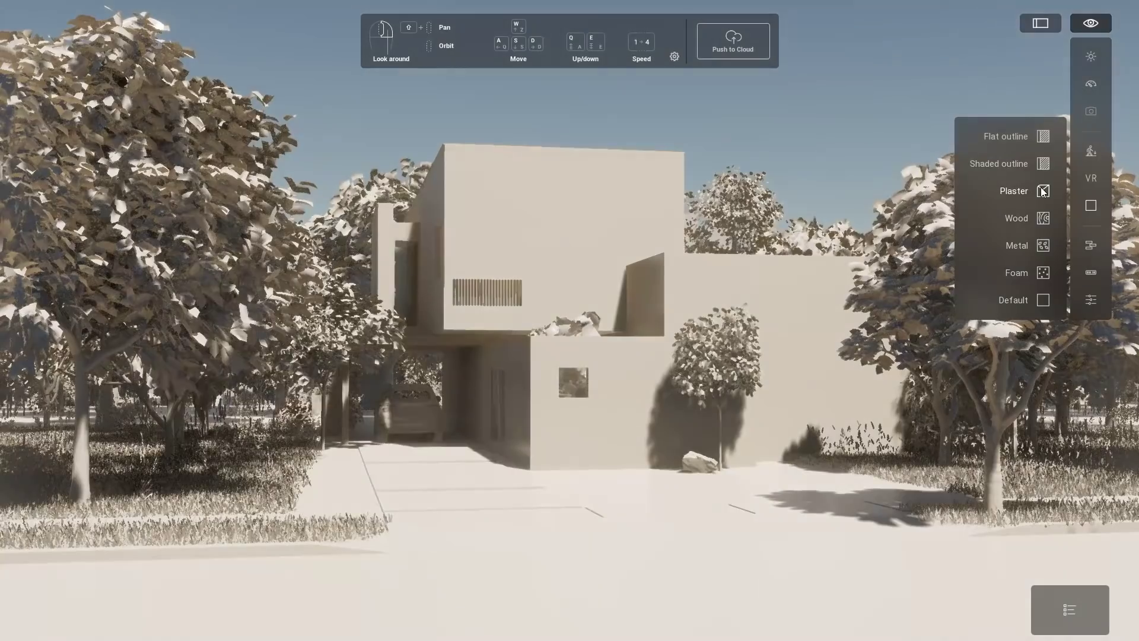
left_click(1044, 219)
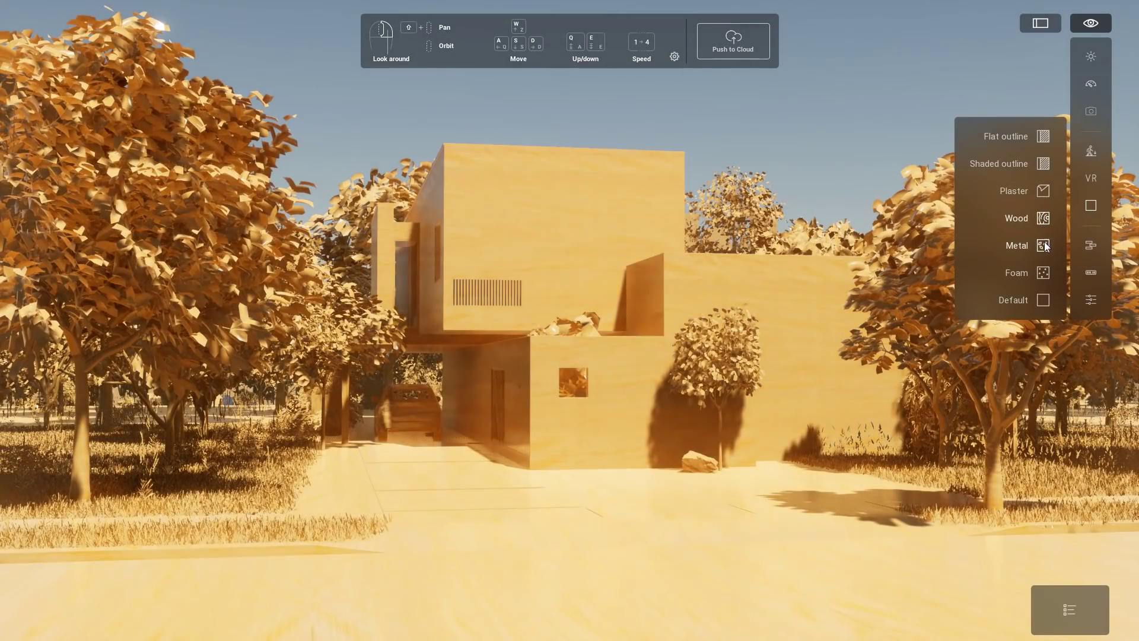
left_click(1044, 243)
left_click(1044, 274)
left_click(1043, 297)
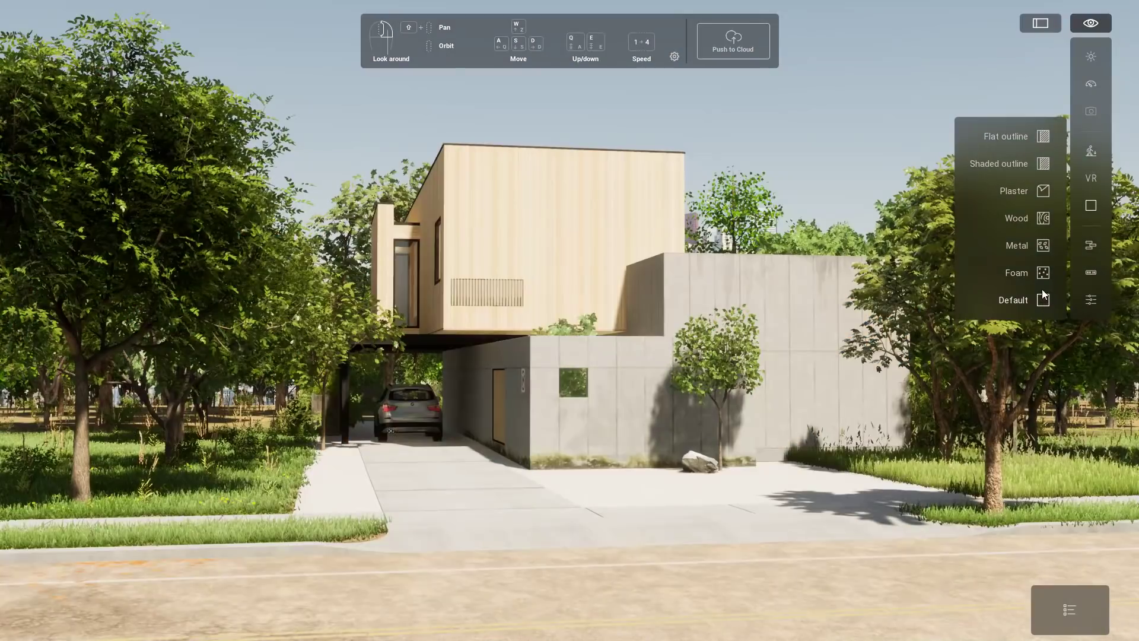
left_click(1042, 219)
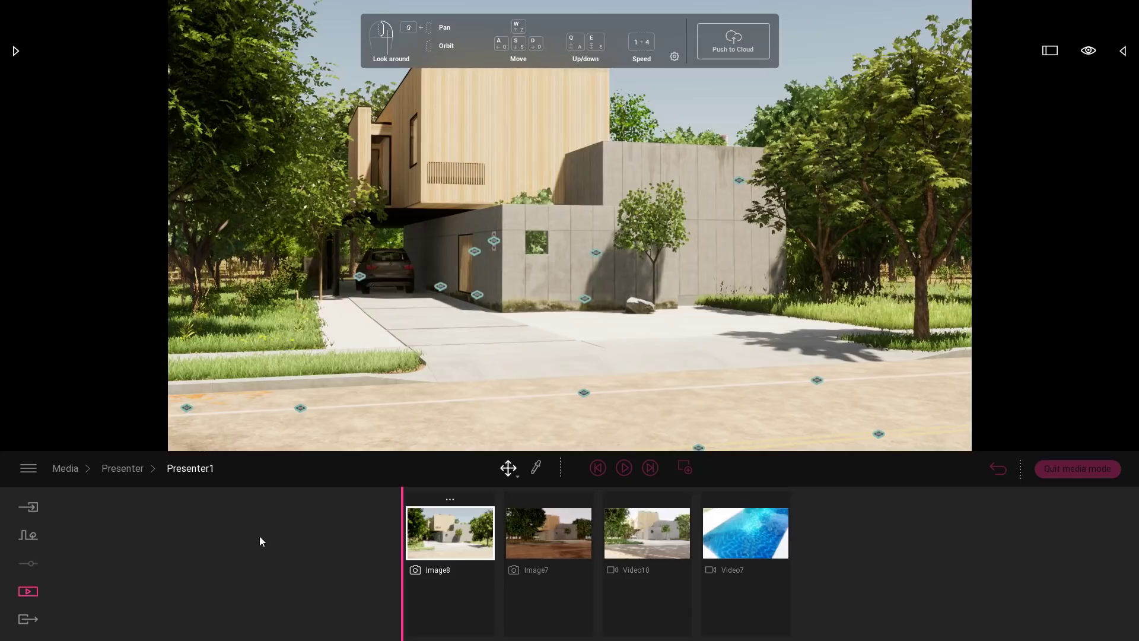
Play the presentation full screen, switch to the Video7 view, and open the material style choices.
left_click(1050, 52)
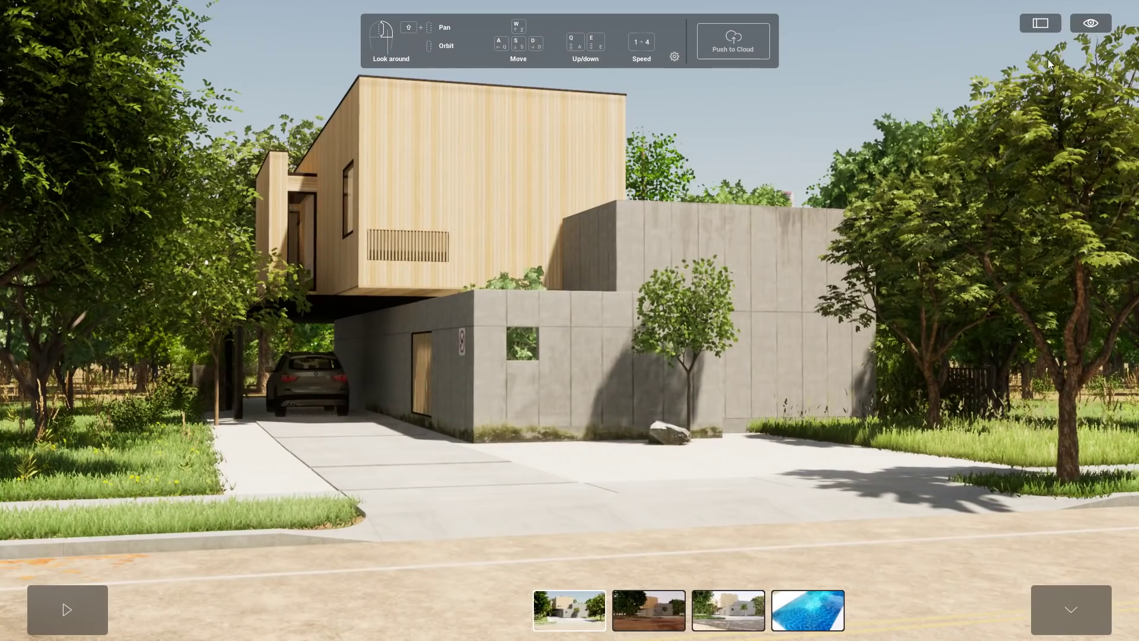
left_click(657, 603)
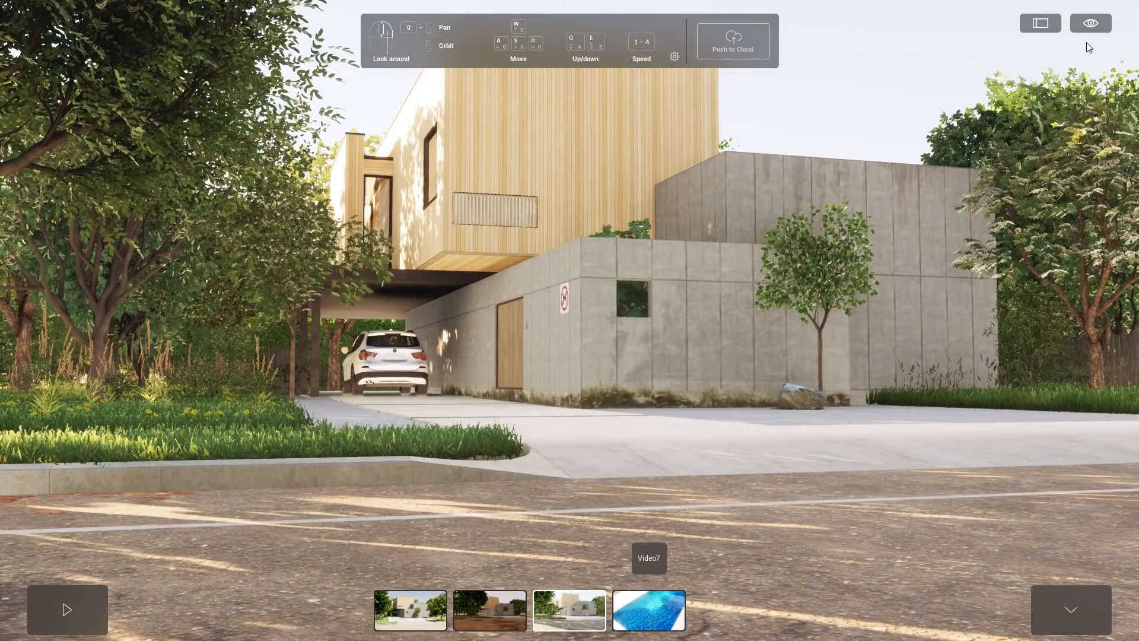
left_click(1089, 23)
left_click(1091, 206)
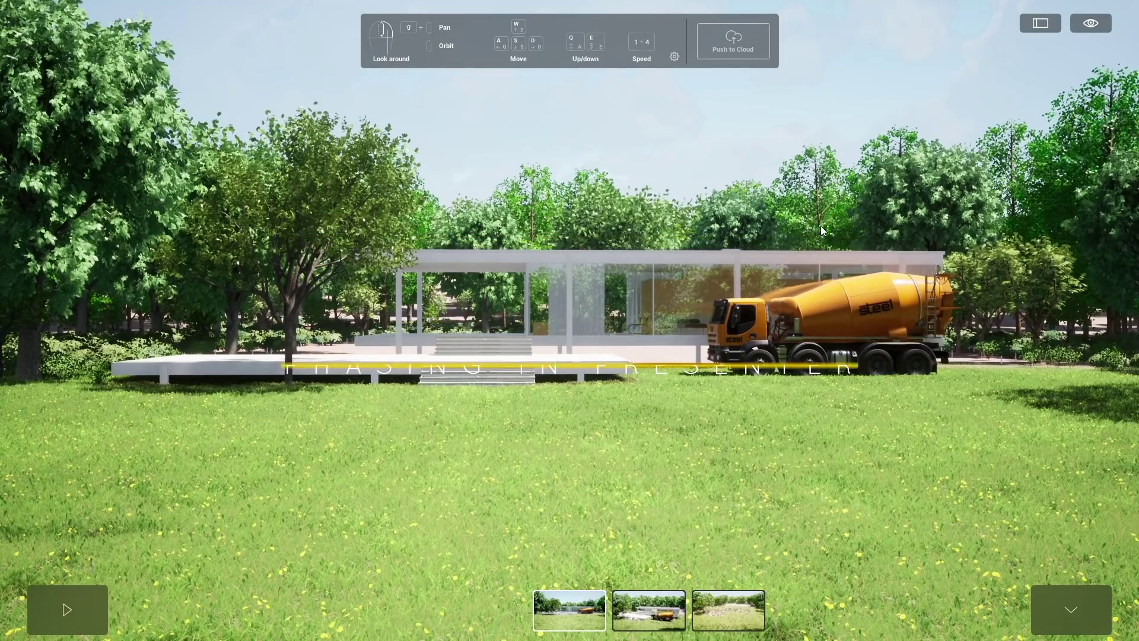
Switch to the Video2 view and turn Phasing on to show the early construction stage.
left_click(645, 606)
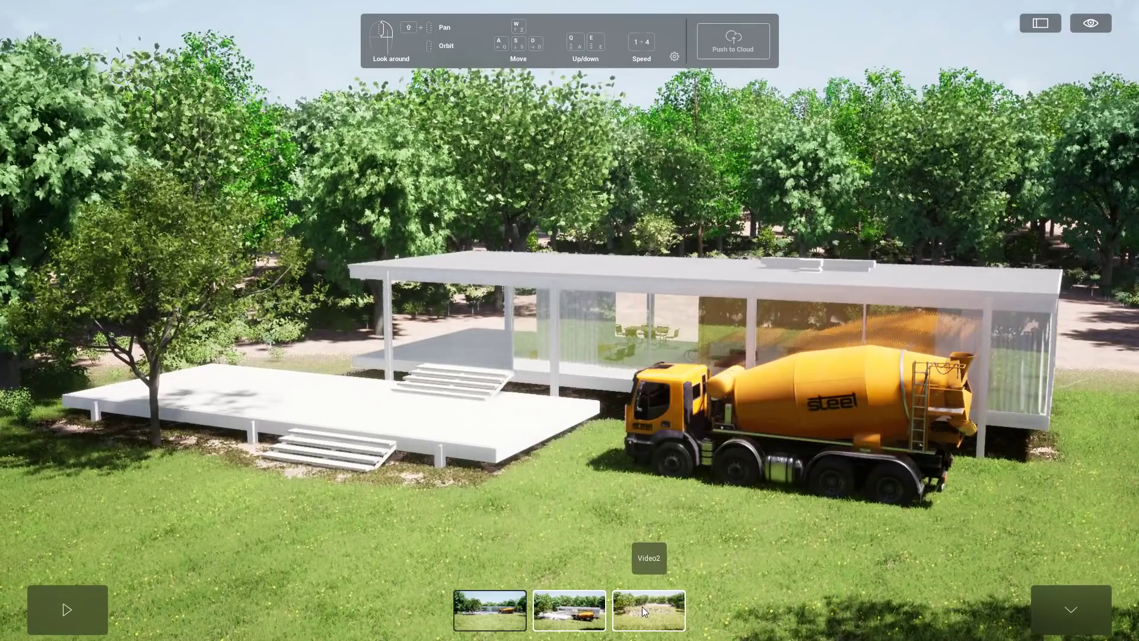
left_click(1089, 24)
left_click(1090, 245)
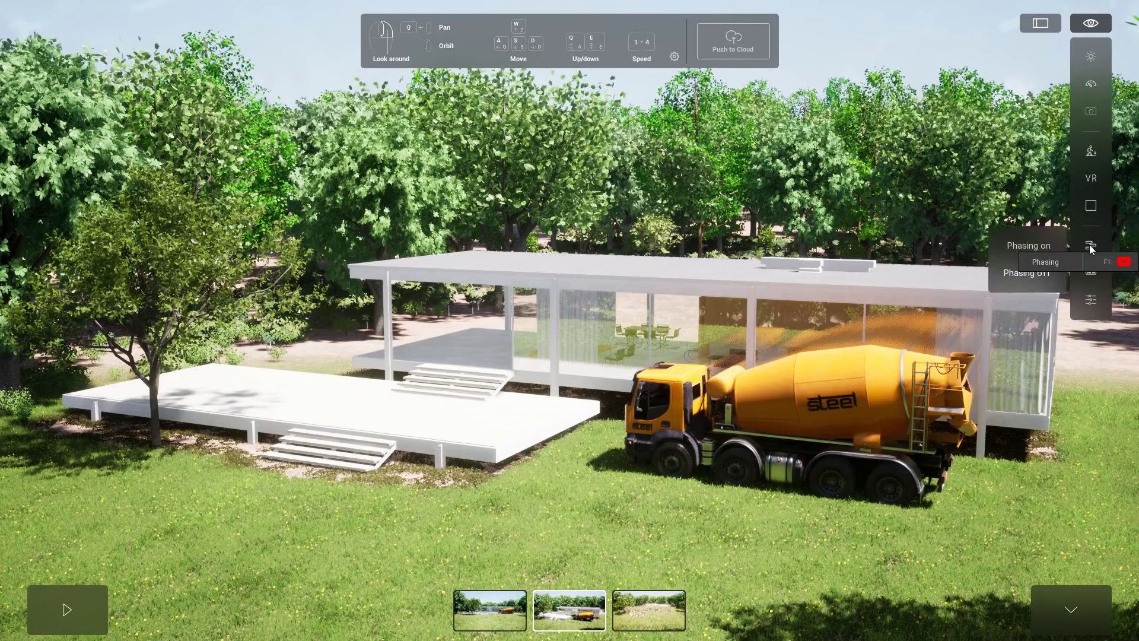
left_click(1029, 247)
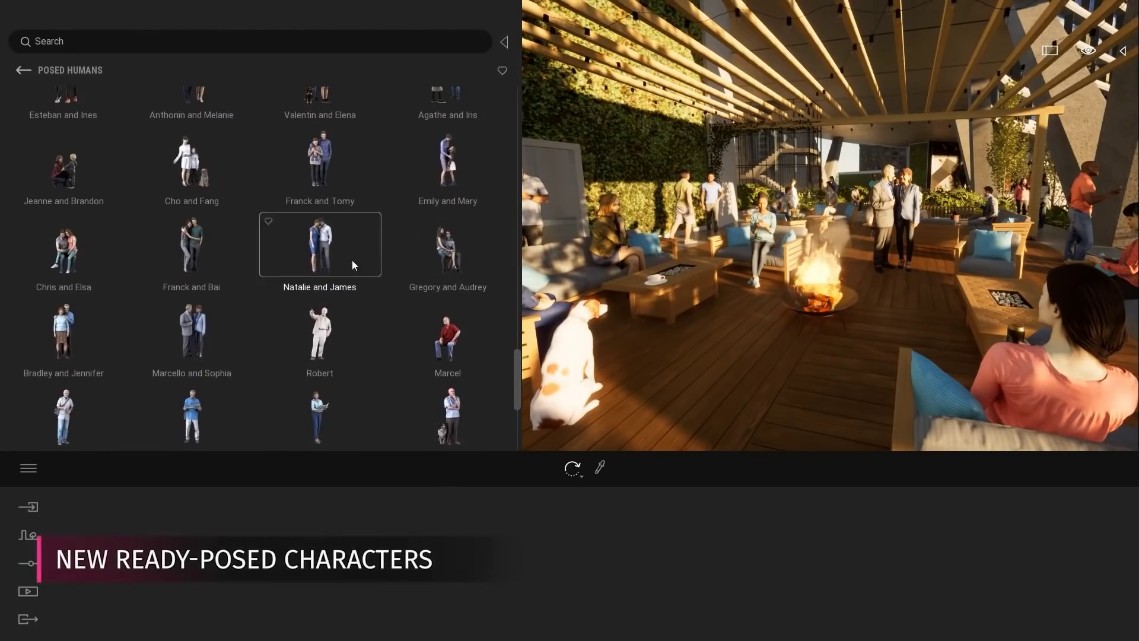
Drag the Natalie and James posed couple from Posed humans next to the fire pit.
left_click_drag(352, 265, 801, 413)
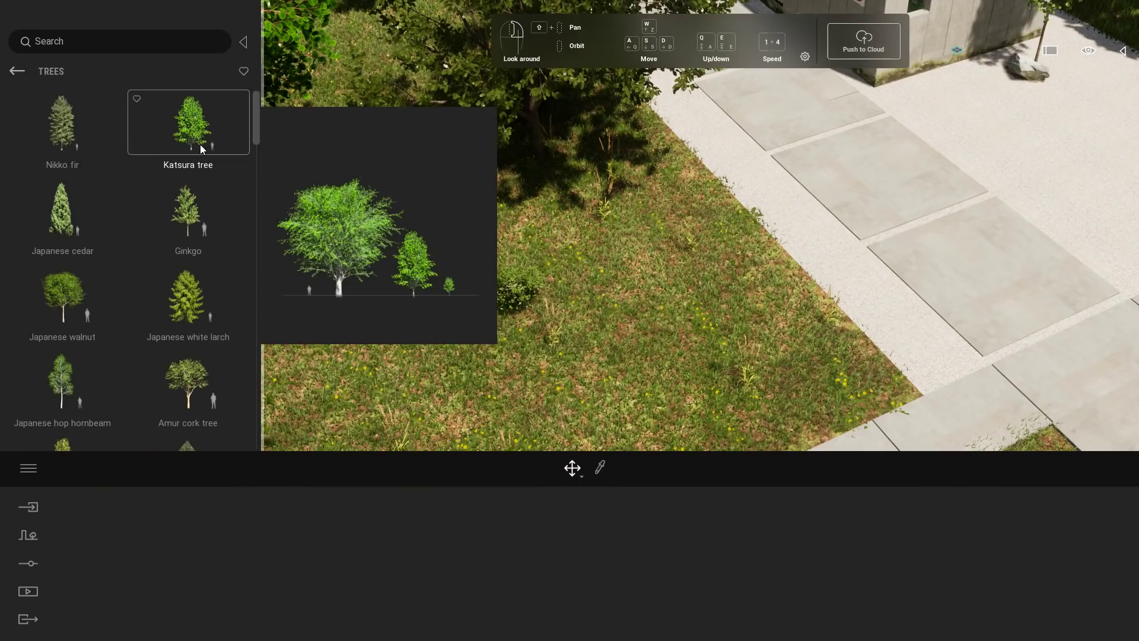
Place an Amur cork tree on the lawn, replacing a first-tried Japanese walnut tree.
mouse_move(258, 112)
left_mouse_down()
mouse_move(270, 149)
mouse_move(266, 116)
left_mouse_up()
mouse_move(81, 289)
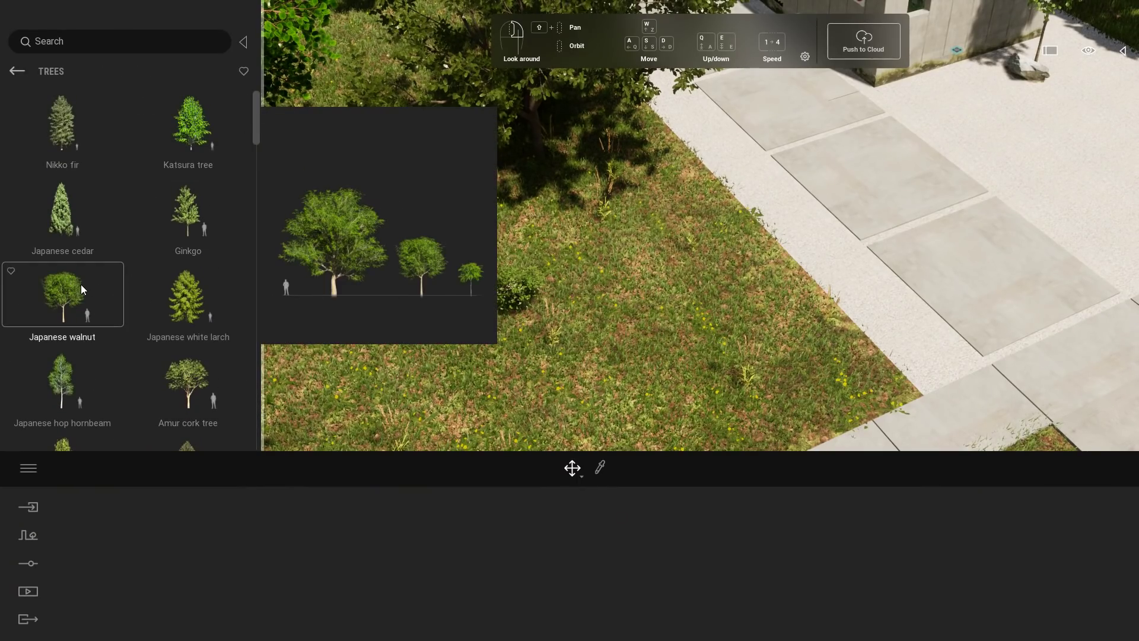
left_click_drag(107, 305, 766, 388)
left_click_drag(188, 380, 754, 376)
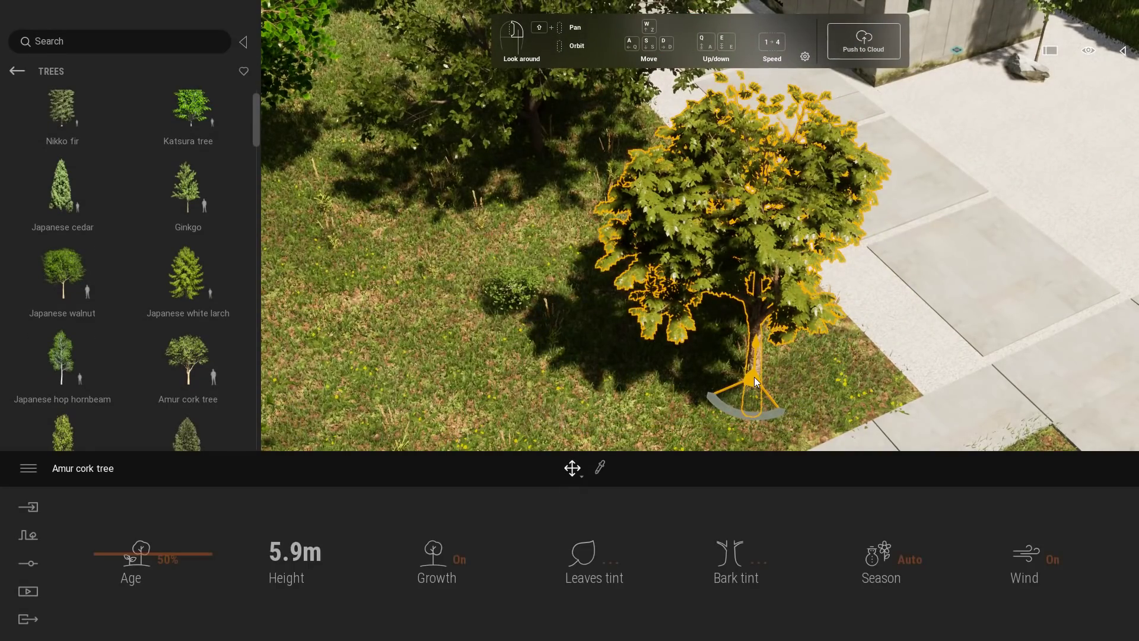
Raise the Amur cork tree's age to 100% so it stands 11.9 m tall.
key("d")
left_click_drag(156, 556, 144, 502)
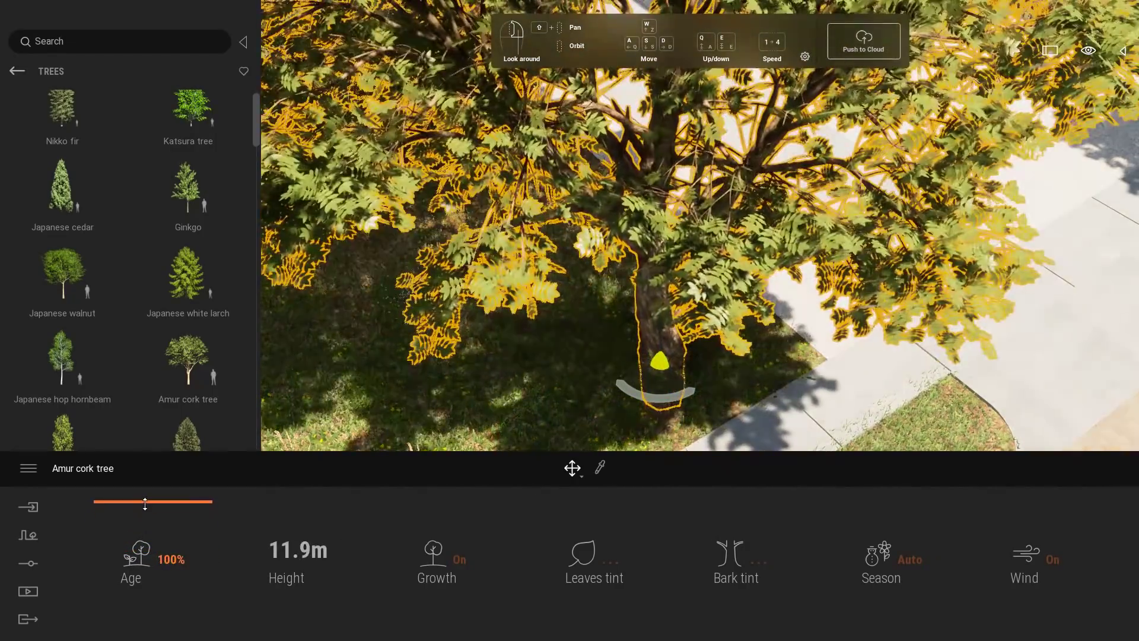
middle_click_drag(756, 309, 756, 253)
Frame the Amur cork tree and give its leaves a warm orange tint.
key("s")
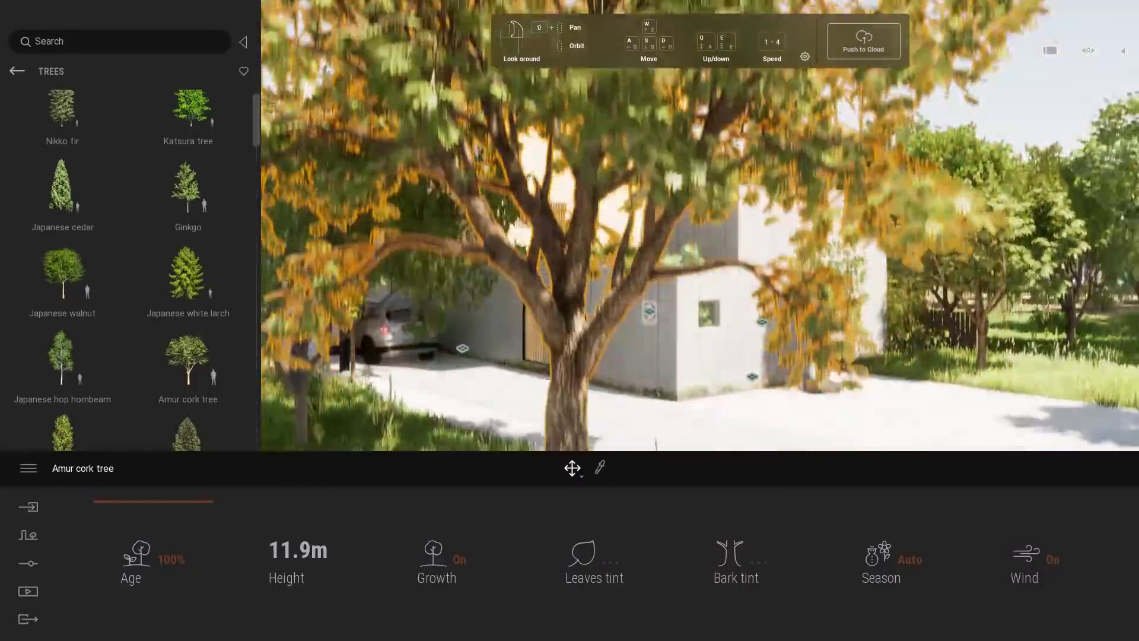
key("w")
key("s")
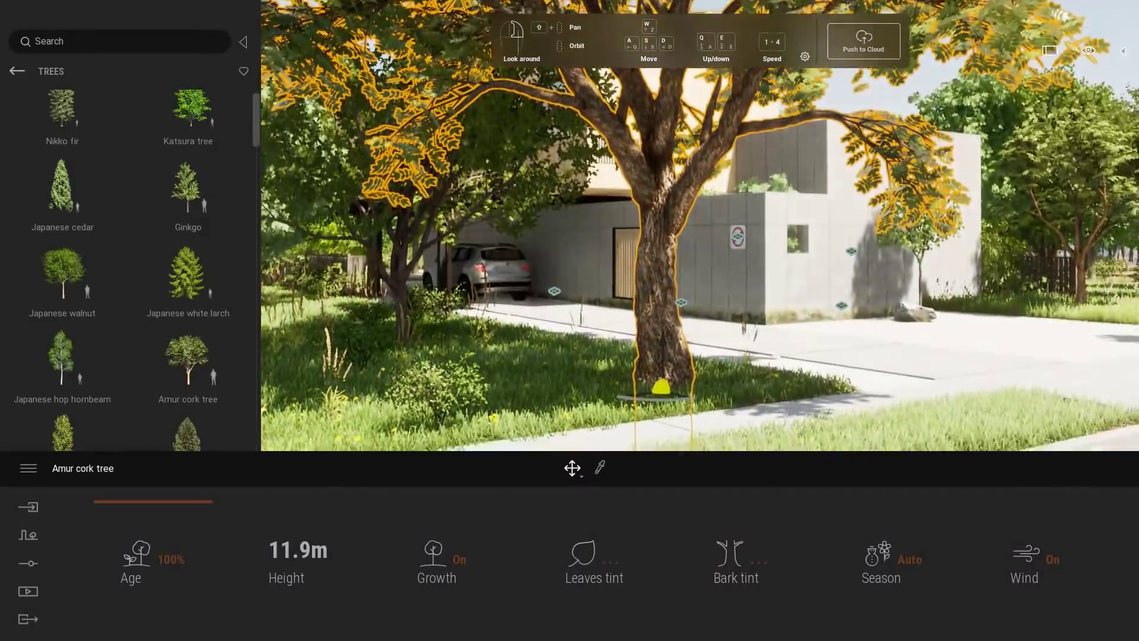
key("w")
key("s")
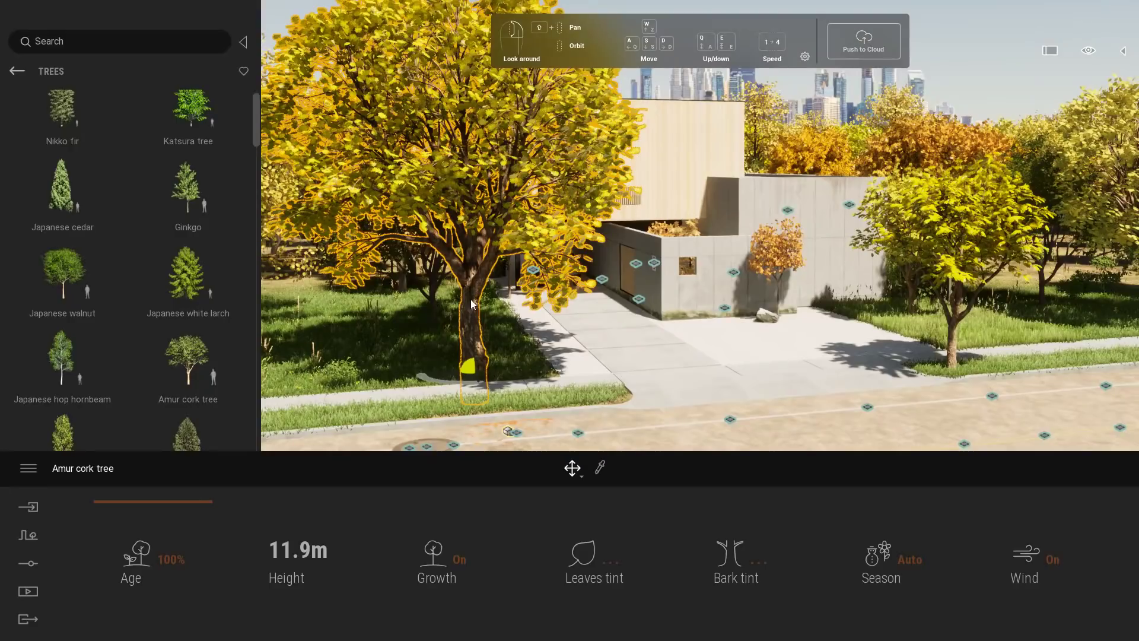
left_click(574, 560)
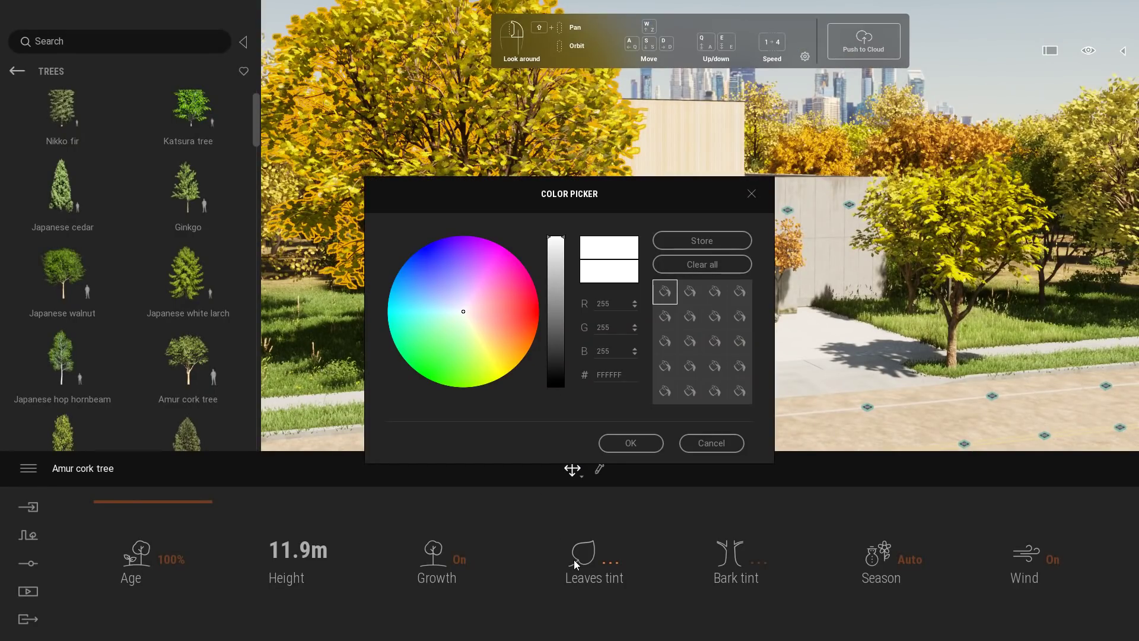
left_click_drag(685, 187, 950, 148)
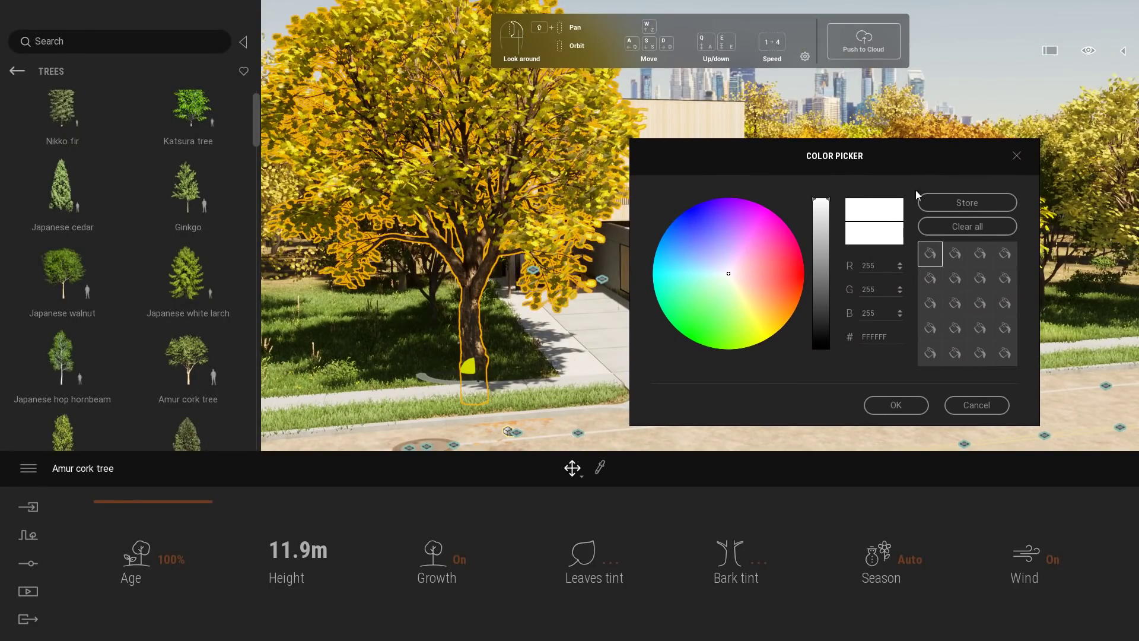
mouse_move(738, 274)
left_mouse_down()
mouse_move(768, 273)
mouse_move(754, 271)
left_mouse_up()
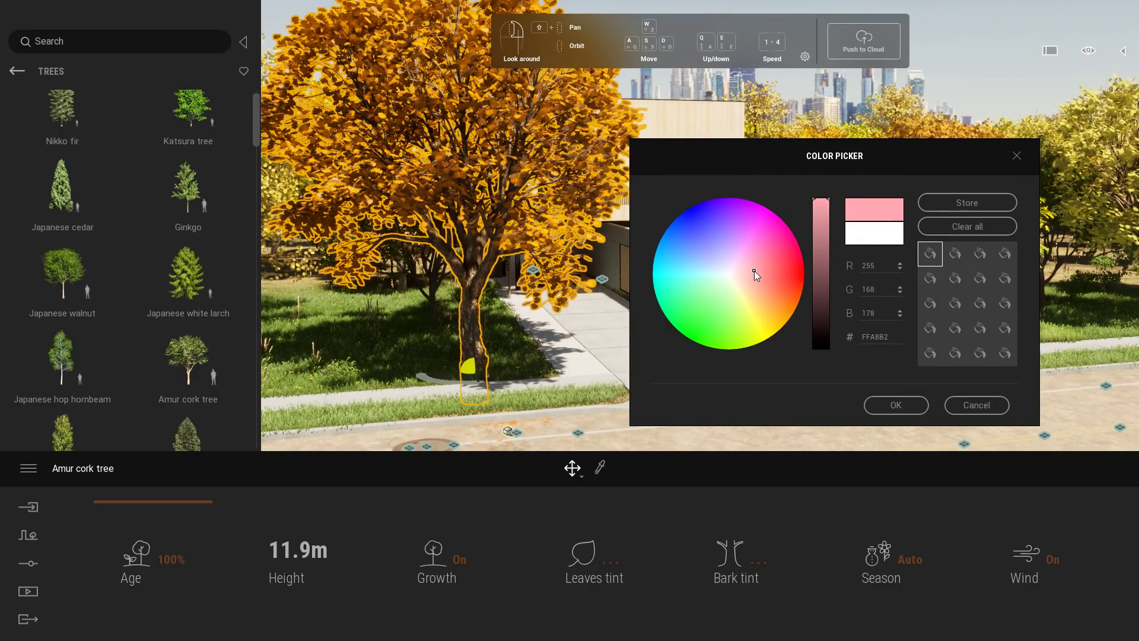
left_click(906, 410)
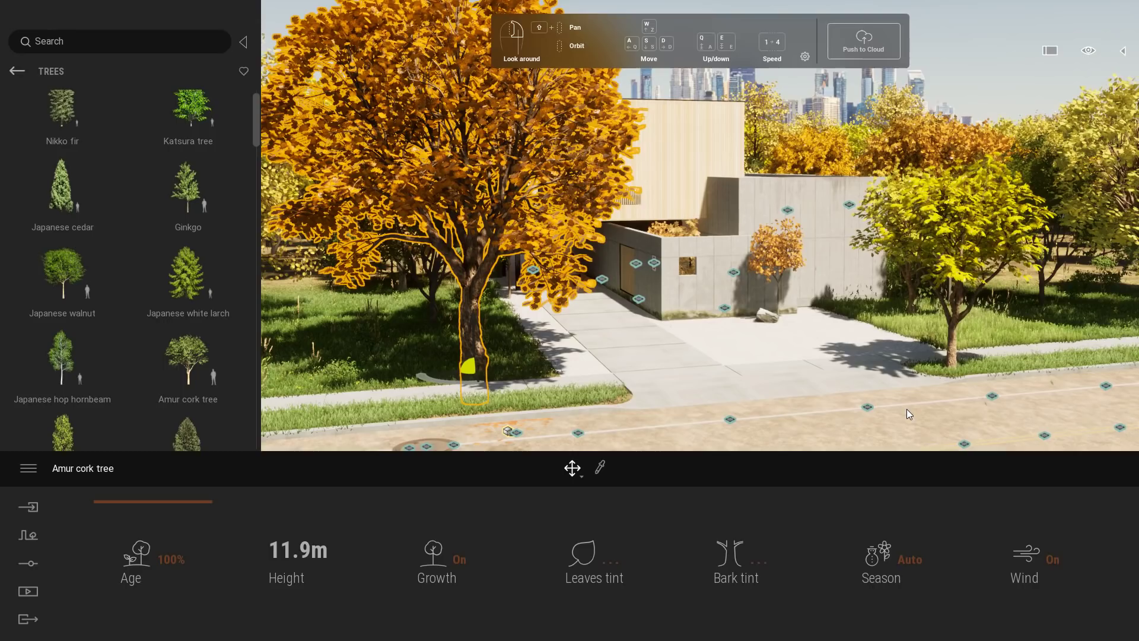
Set a pale, lightened greyish tint on the Amur cork tree's bark.
left_click(729, 555)
left_click(786, 253)
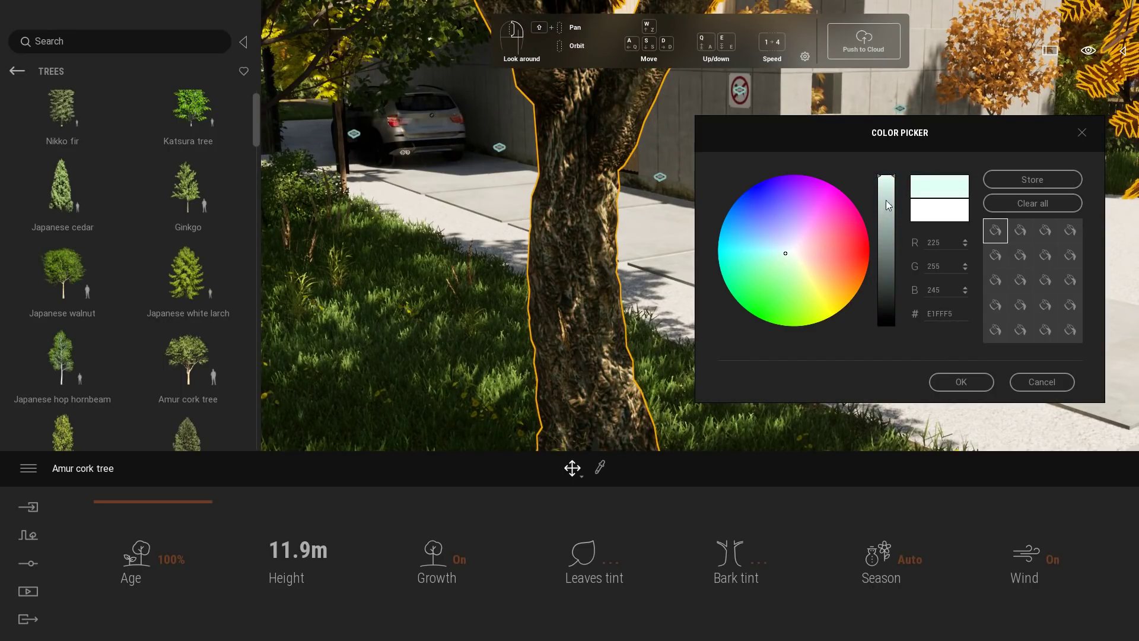
mouse_move(887, 178)
left_mouse_down()
mouse_move(893, 266)
mouse_move(892, 192)
left_mouse_up()
left_click(796, 253)
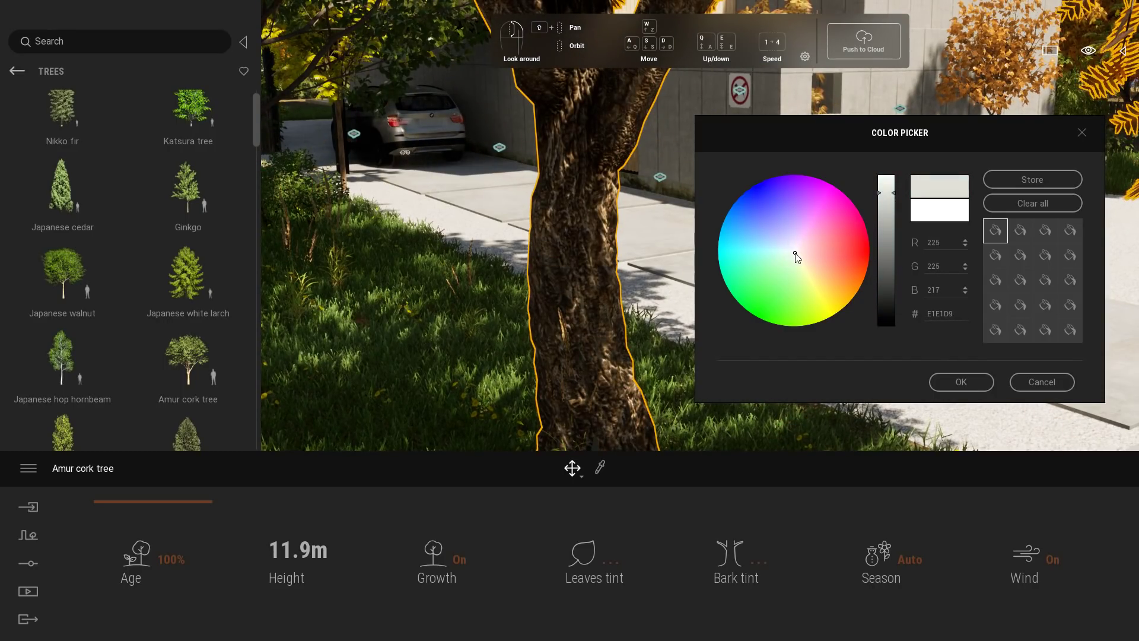
left_click(961, 382)
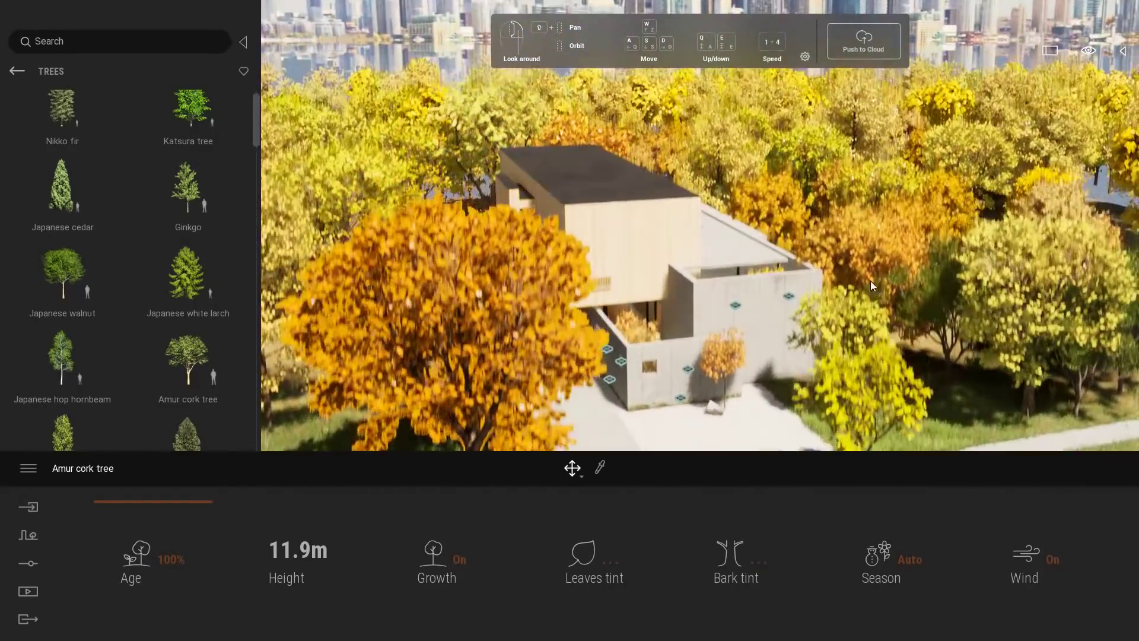
In the Vegetation paint layer, give the American linden trees a pale pink leaf tint.
left_click(760, 99)
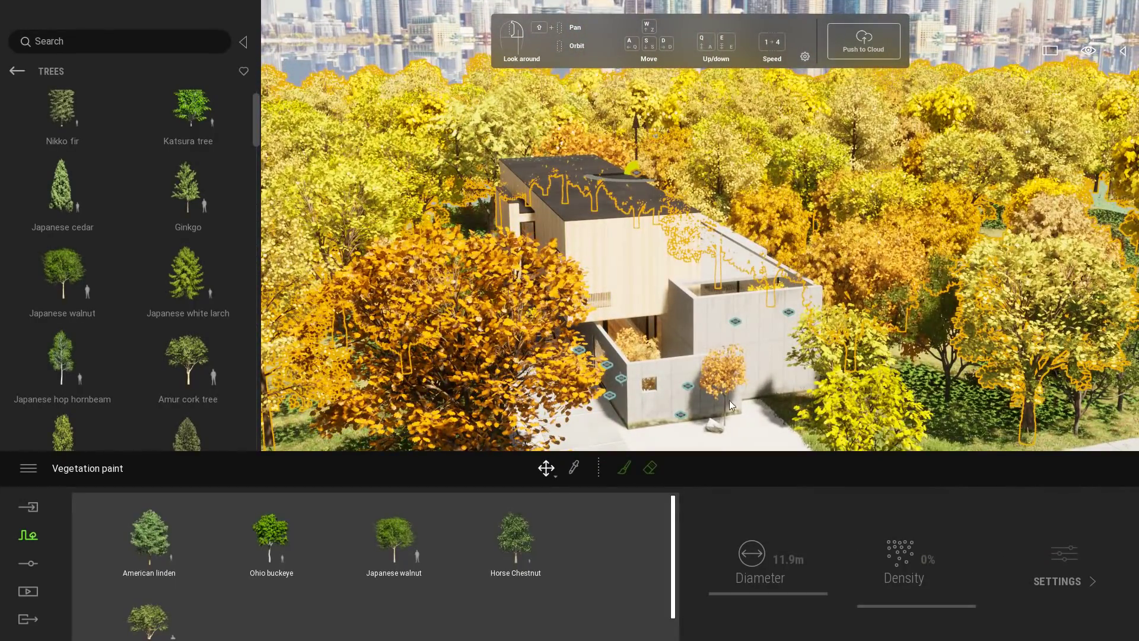
key("ctrl+a")
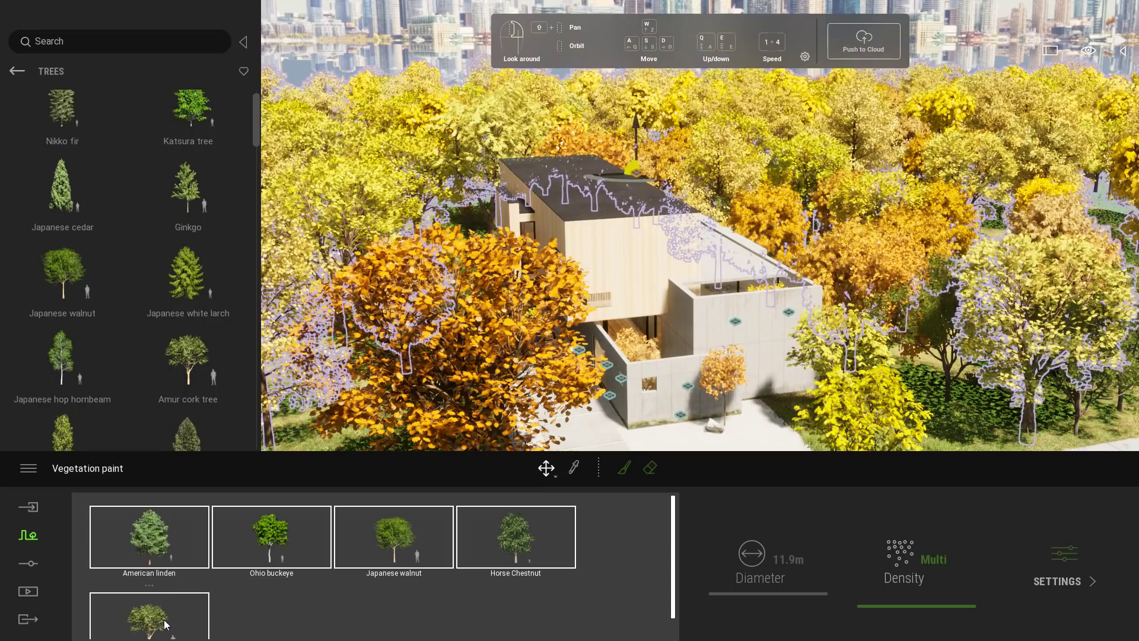
left_click(1065, 569)
left_click(1042, 587)
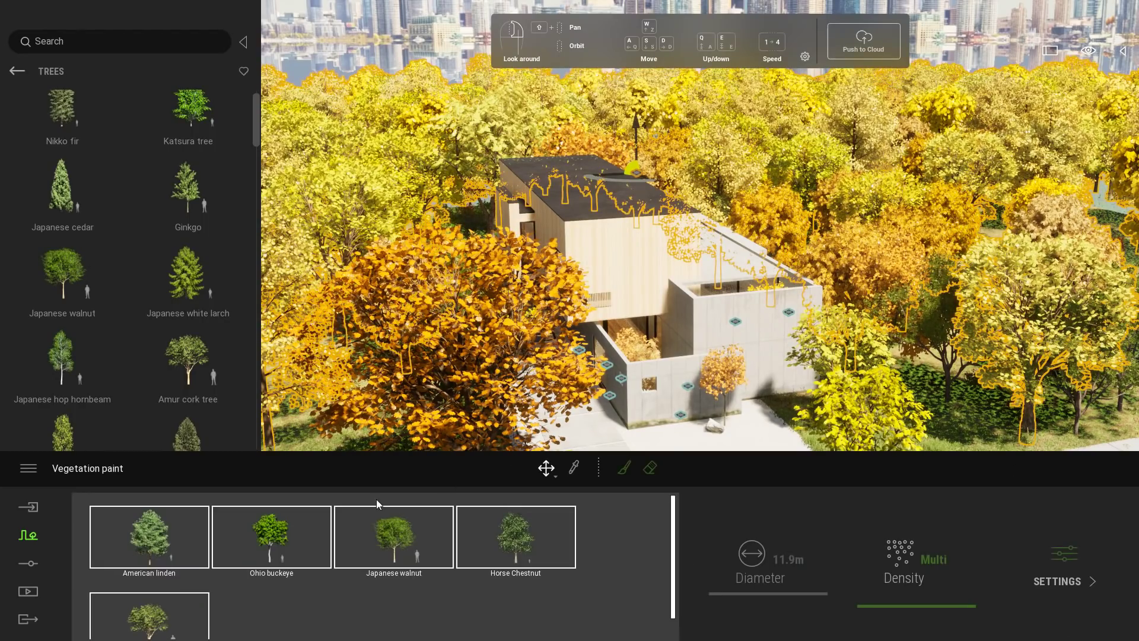
left_click(1067, 559)
left_click(507, 557)
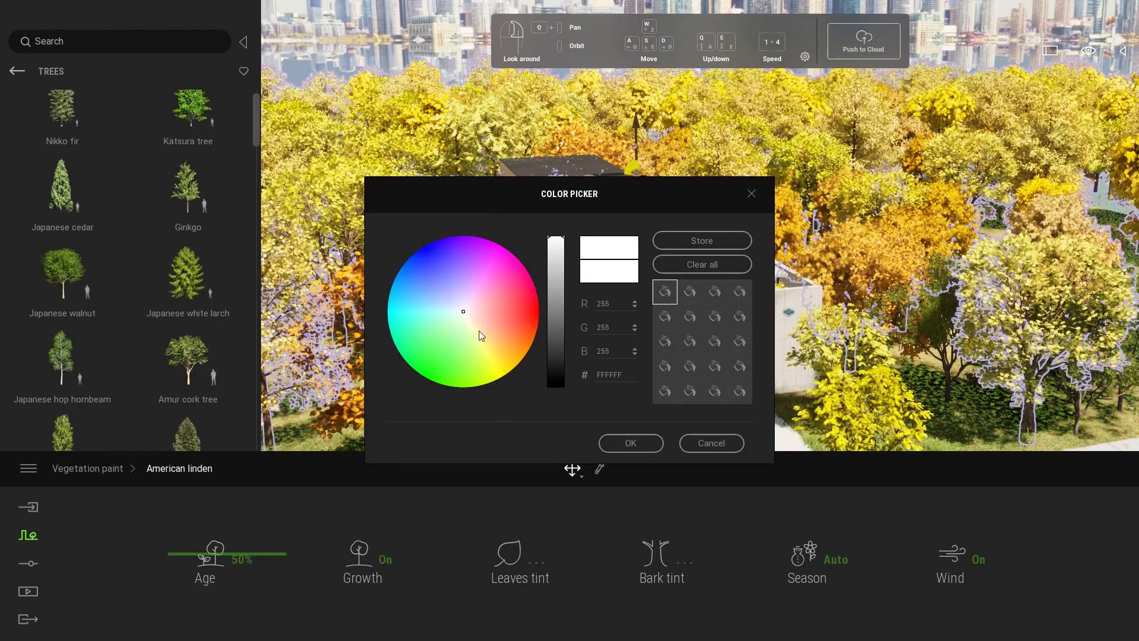
left_click(518, 304)
left_click_drag(519, 305, 481, 306)
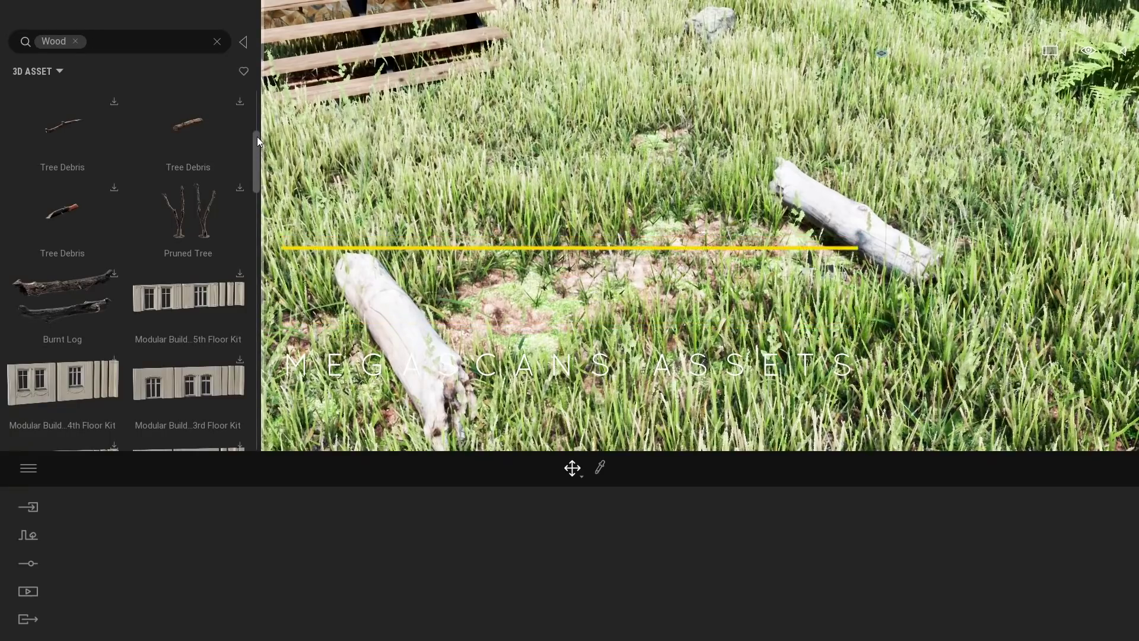
Place the Canyon Sandstone Campfire from the Megascans 'Wood' search among the logs.
left_click_drag(257, 136, 248, 326)
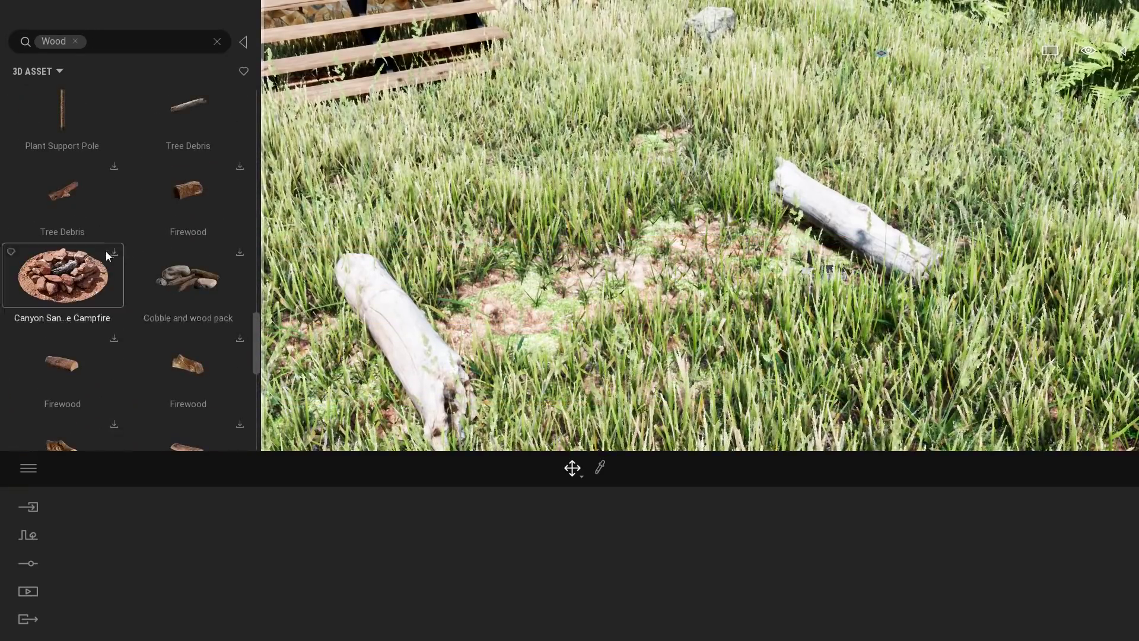
left_click_drag(106, 251, 644, 286)
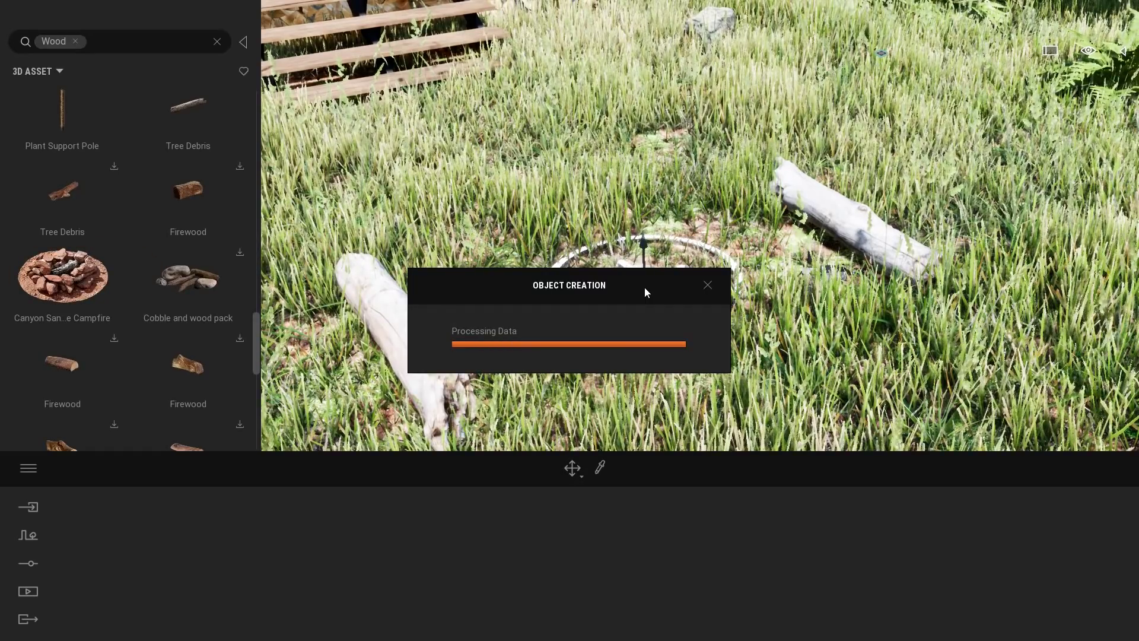
right_click_drag(644, 287, 605, 297)
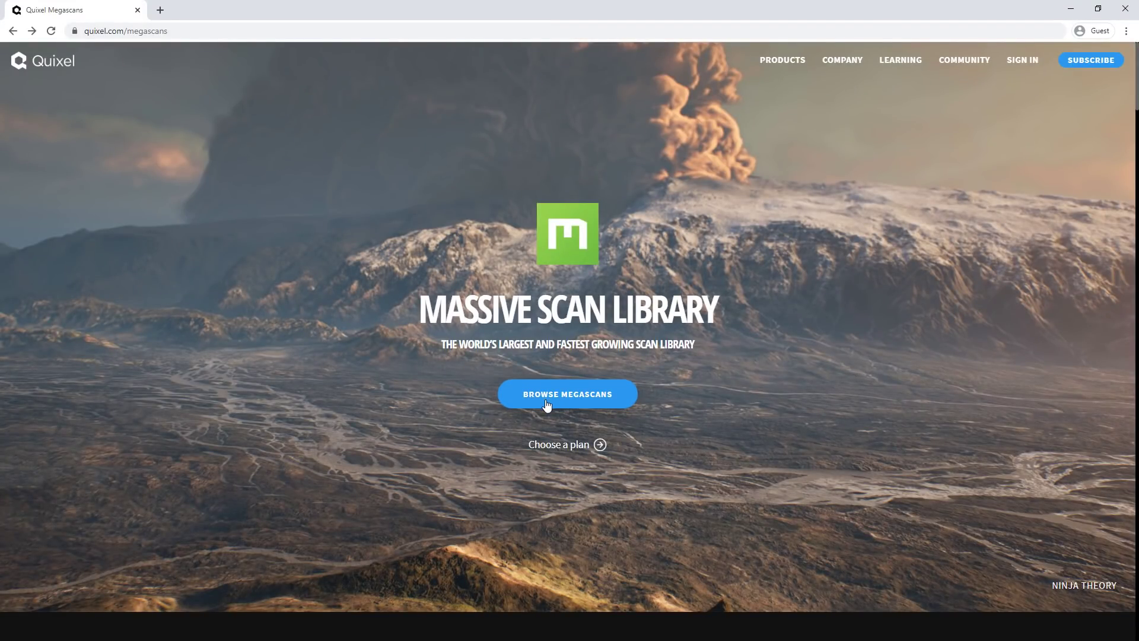
Open quixel.com/megascans in the browser and scroll through the Megascans library.
left_click(596, 399)
scroll(598, 404, "down", 15)
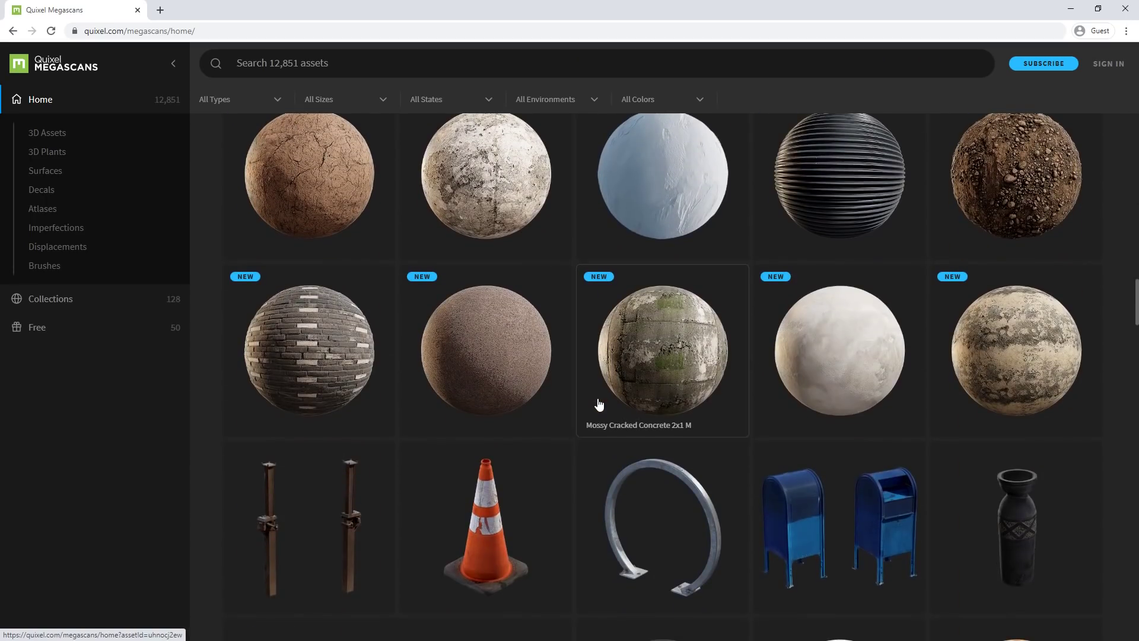
scroll(599, 404, "down", 20)
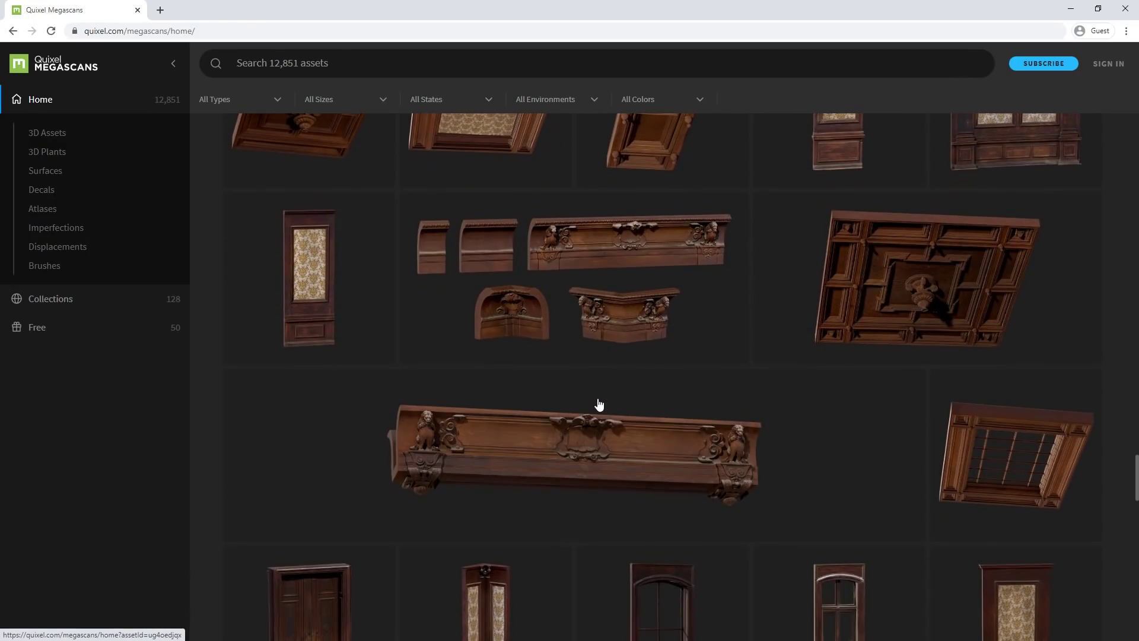
scroll(598, 404, "up", 15)
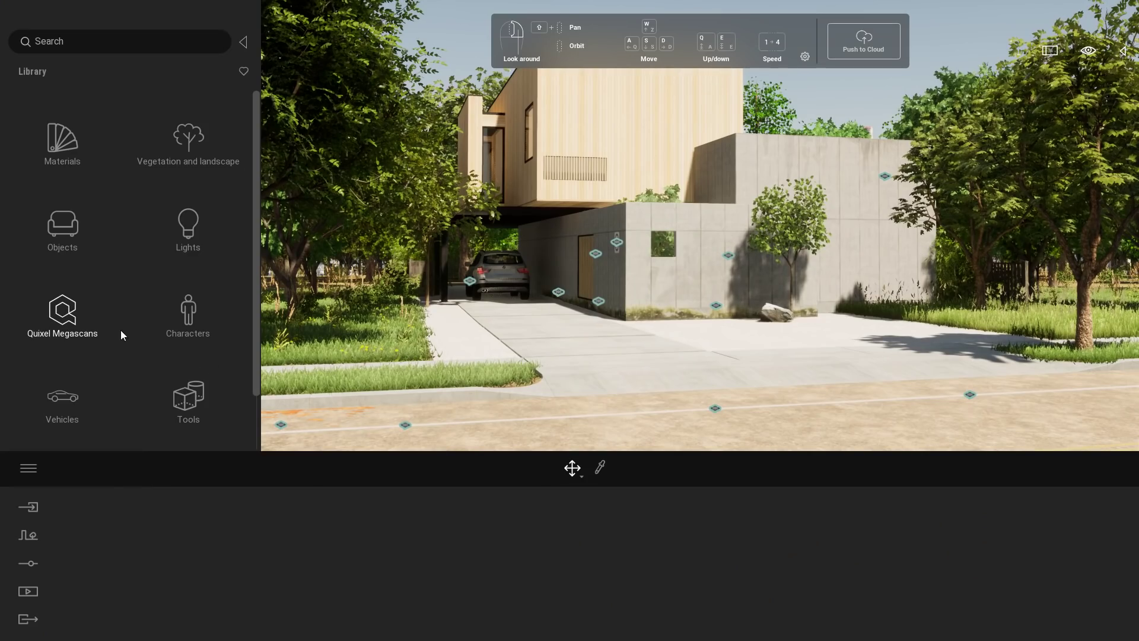
Open Quixel Megascans > 3D Asset and scroll through its categories down to Props.
left_click(67, 307)
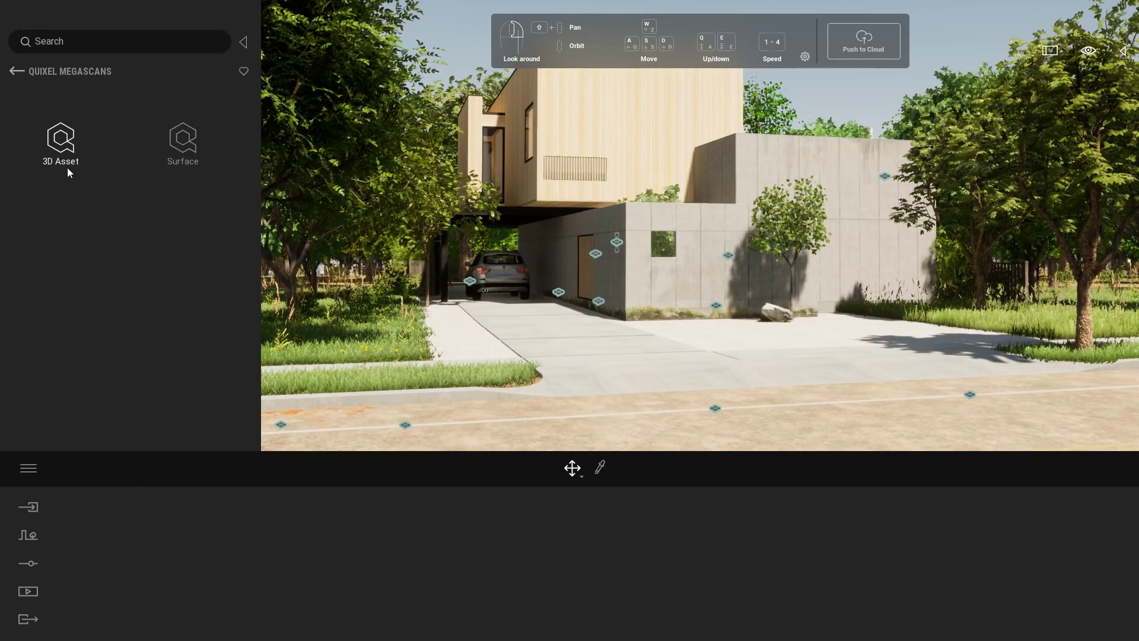
left_click(62, 140)
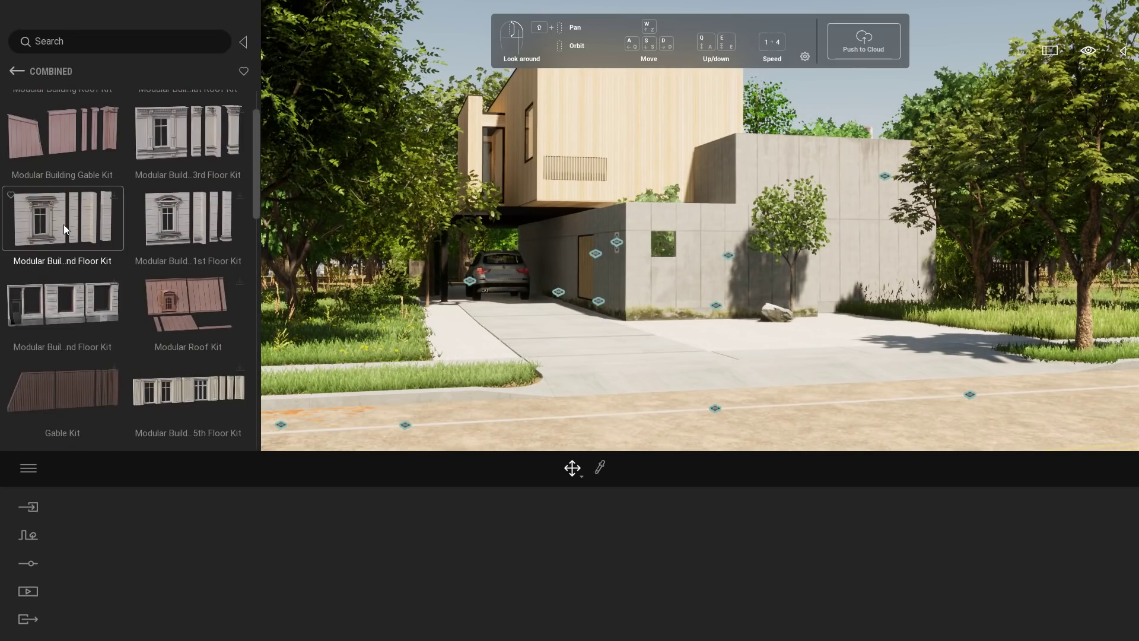
scroll(63, 224, "down", 3)
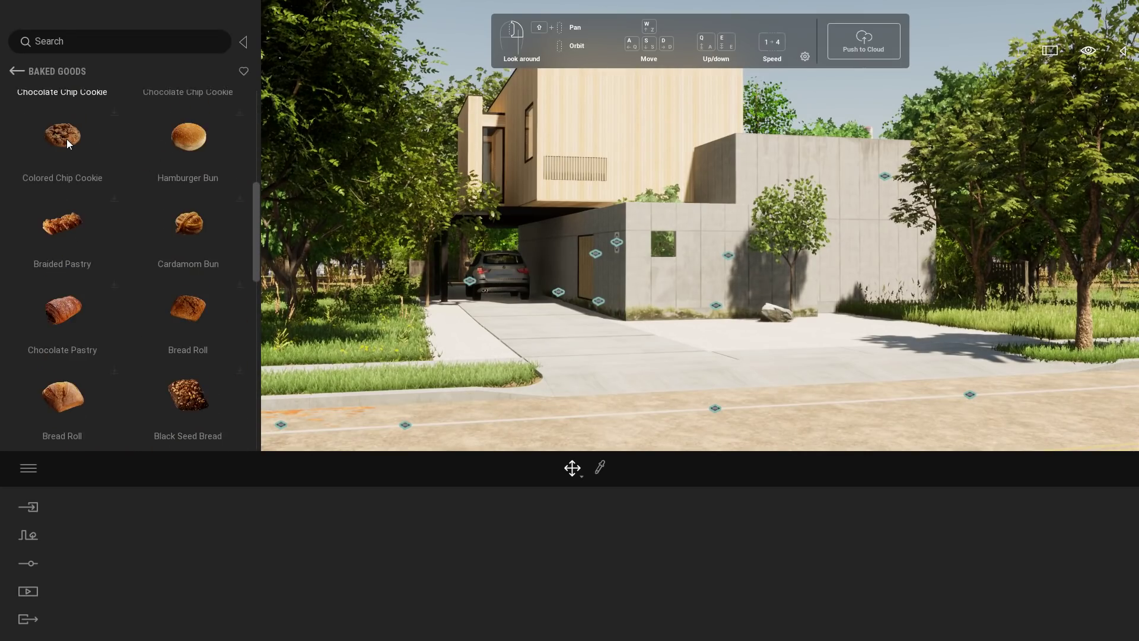
scroll(67, 139, "down", 2)
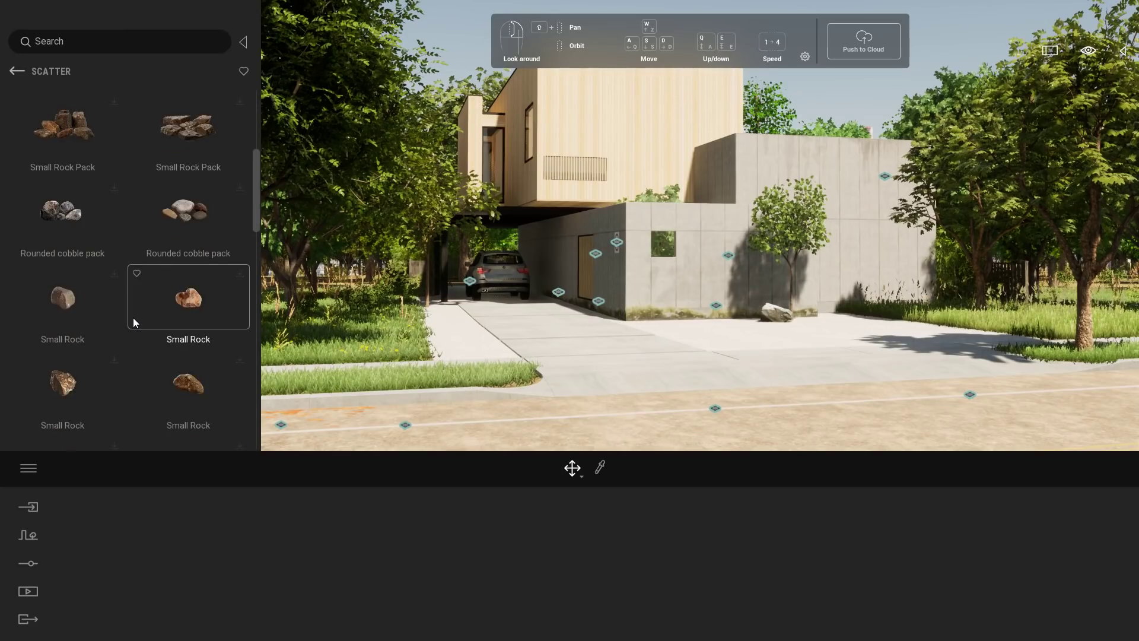
scroll(132, 318, "down", 3)
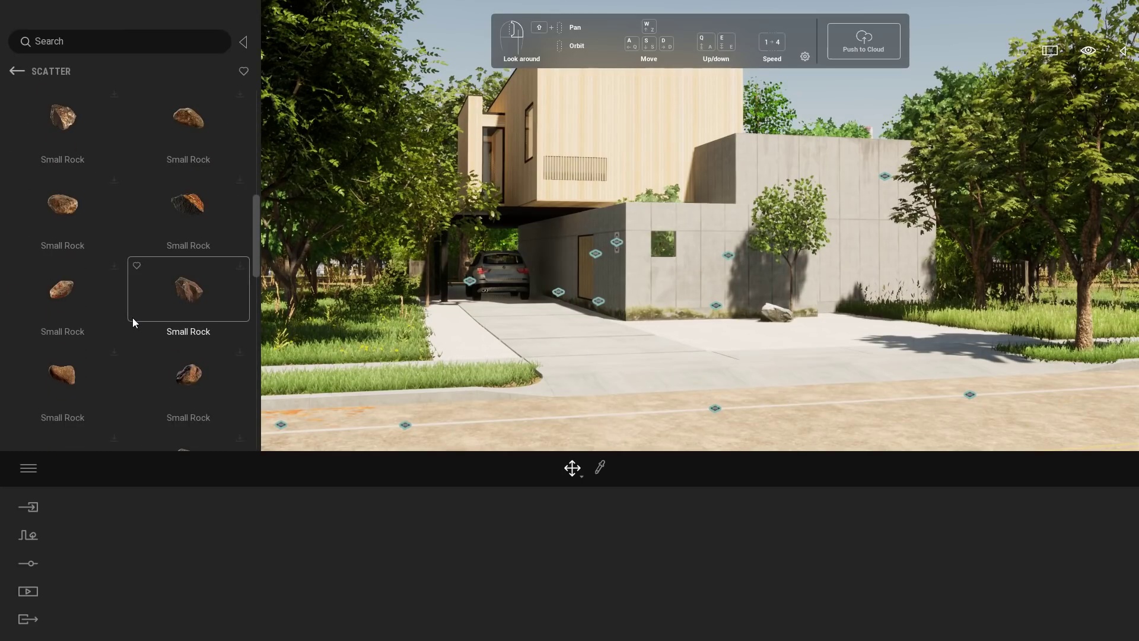
scroll(133, 318, "down", 5)
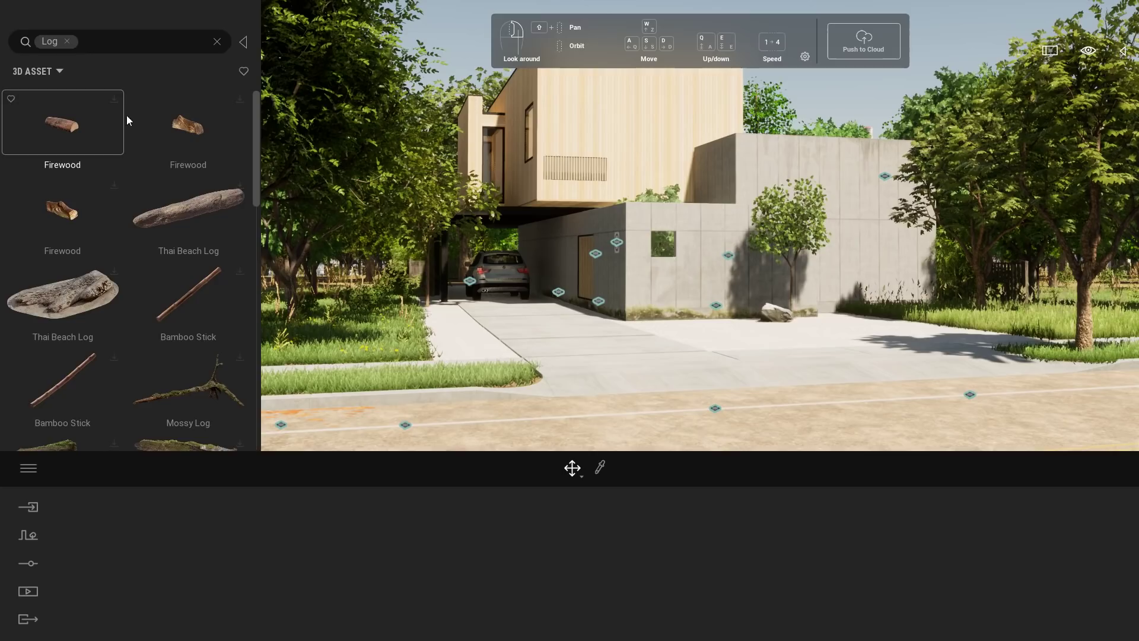
scroll(147, 146, "down", 10)
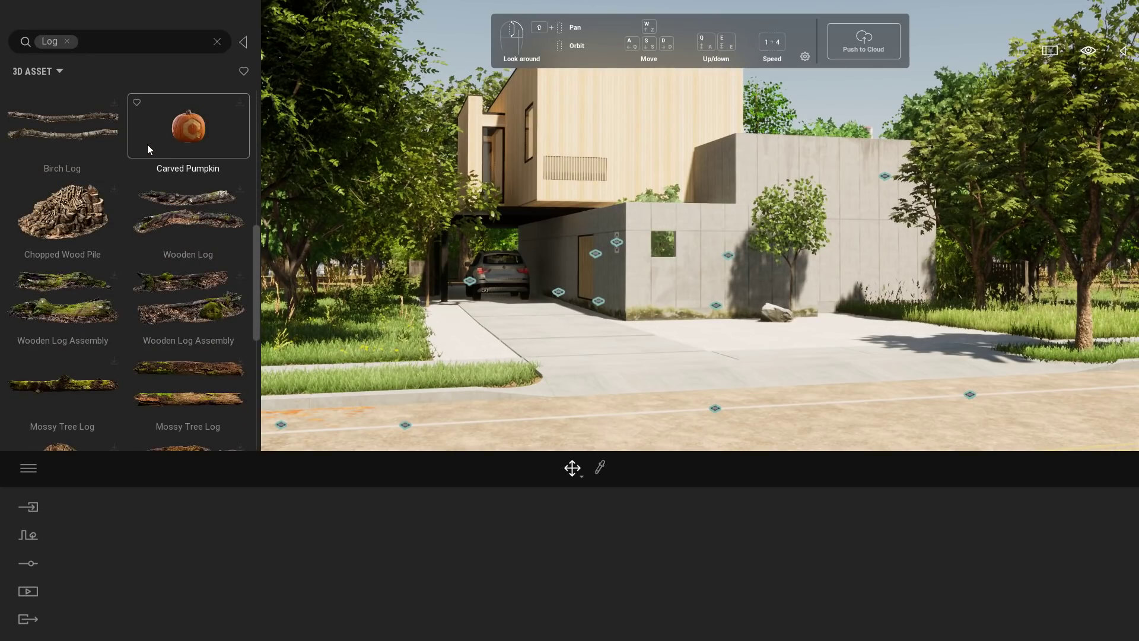
scroll(147, 144, "down", 2)
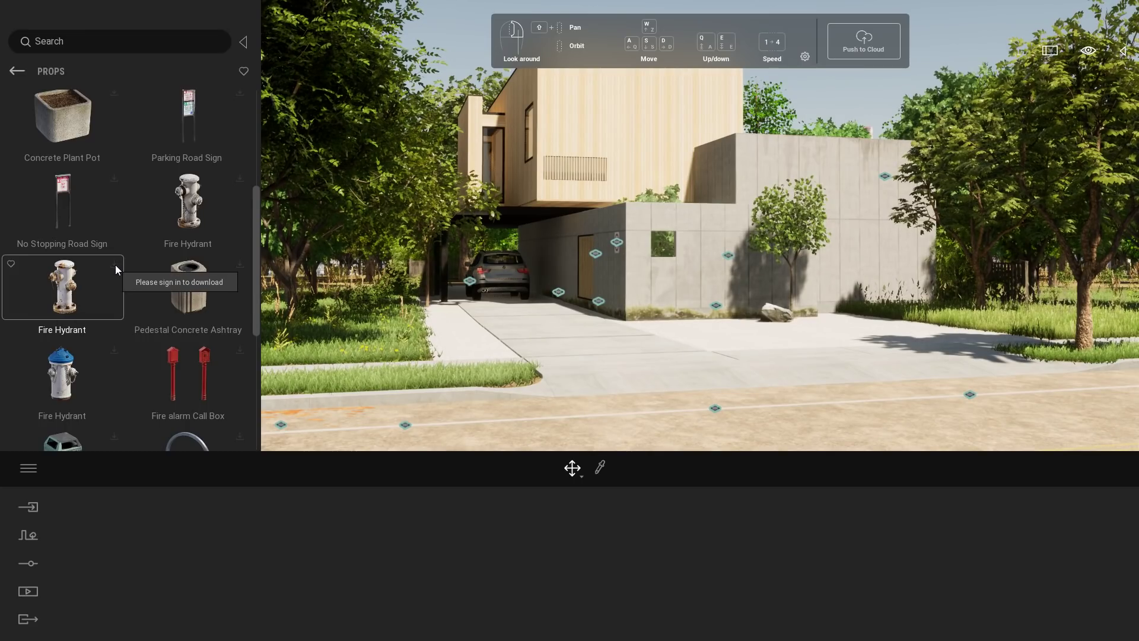
Sign in to the Epic Games account from the main menu and confirm.
left_click(29, 469)
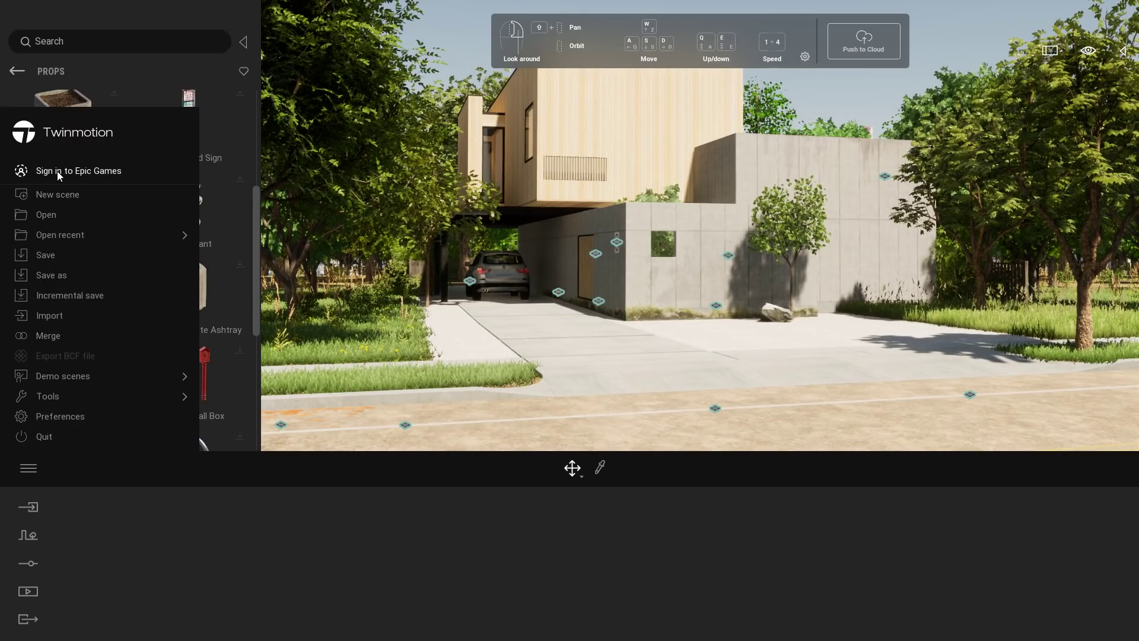
left_click(101, 172)
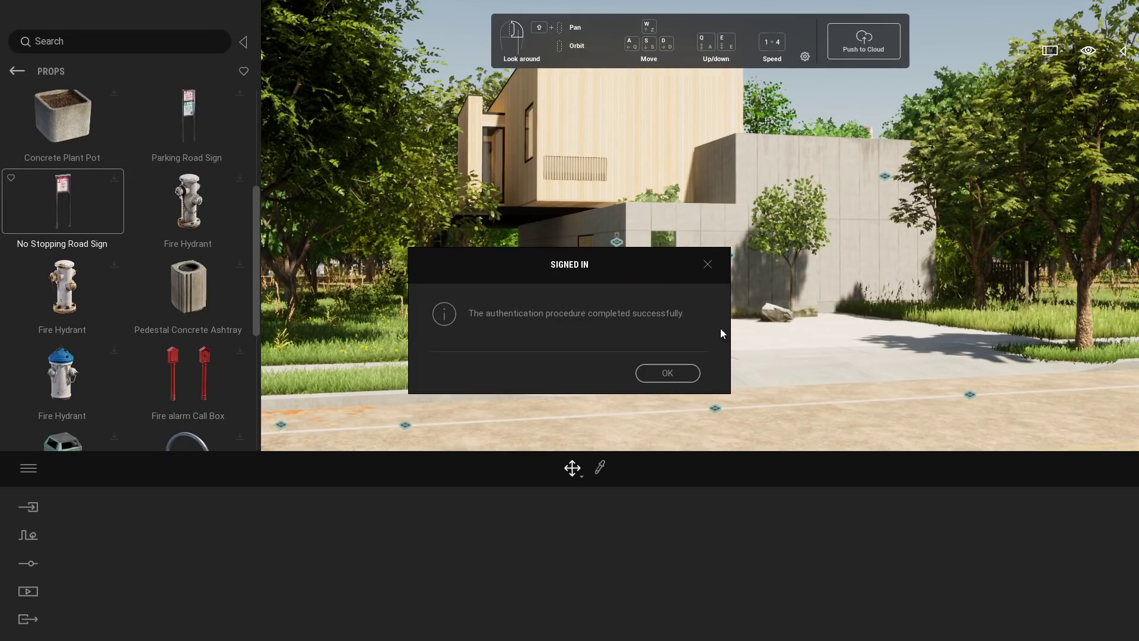
left_click(681, 372)
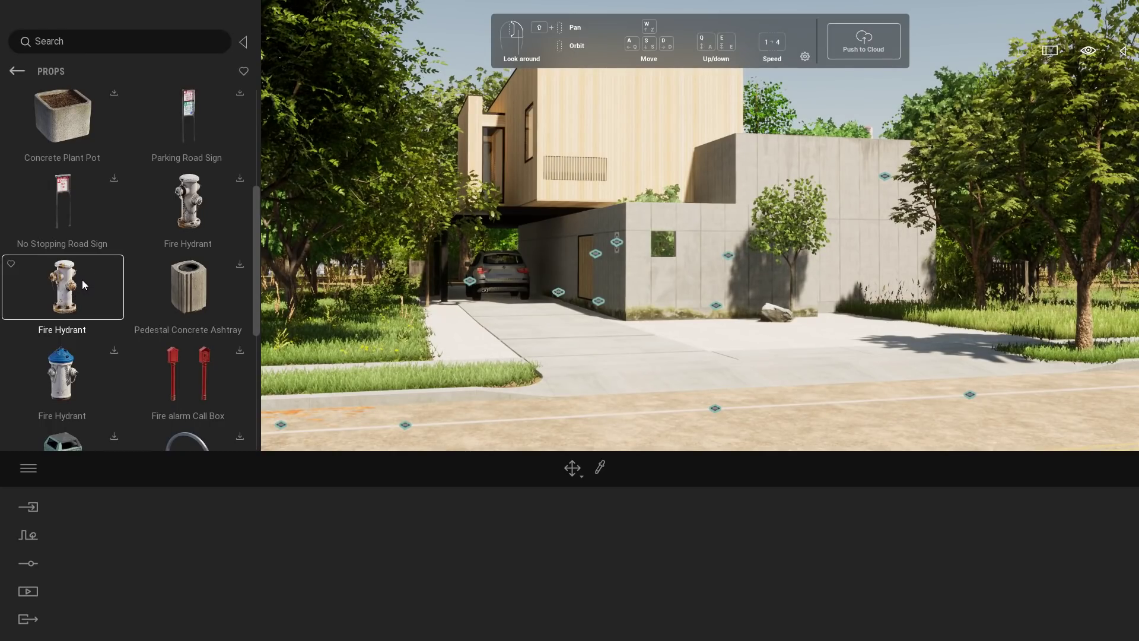
Place a Fire Hydrant on the grass strip, slide it right, and scale it up.
left_click_drag(81, 279, 497, 328)
left_click_drag(490, 371, 496, 374)
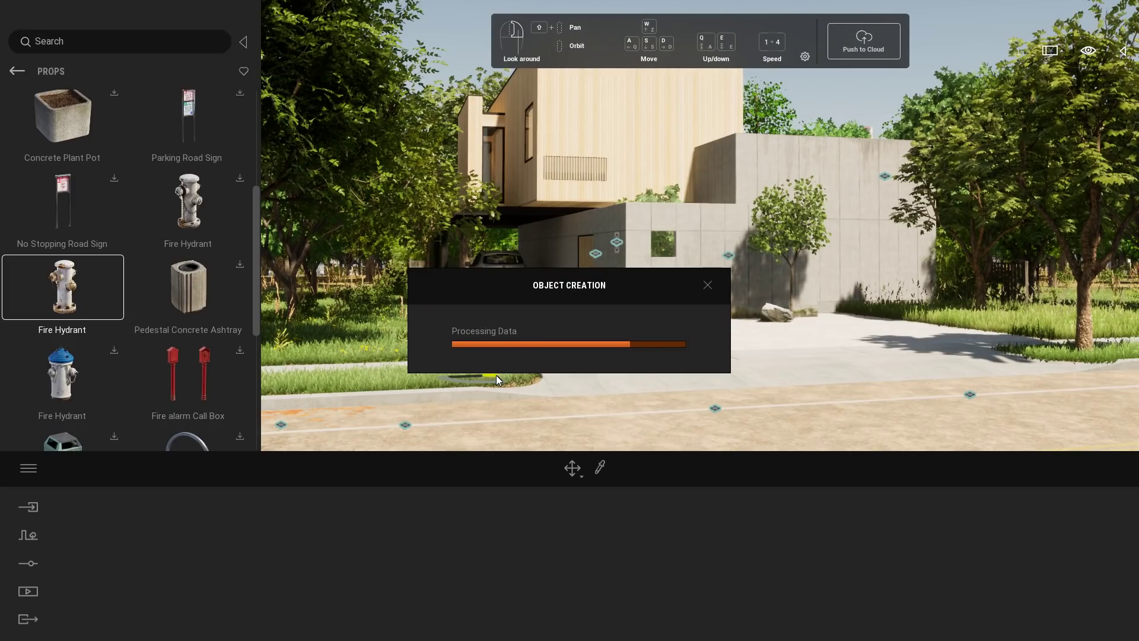
key("w")
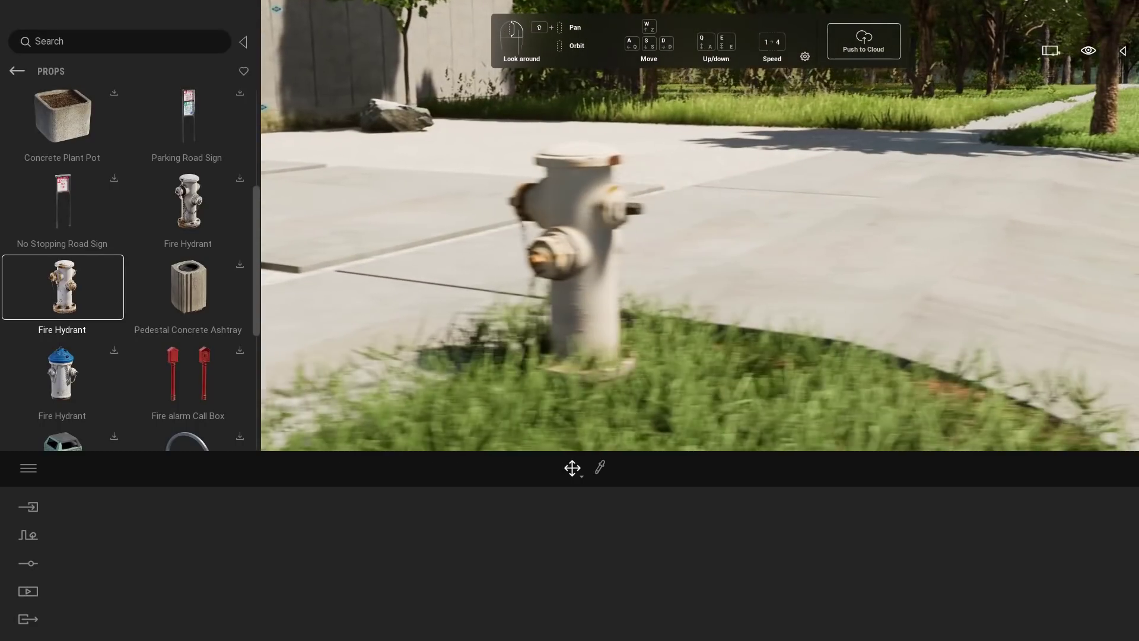
left_click(525, 301)
left_click_drag(542, 354, 783, 349)
scroll(671, 361, "up", 2)
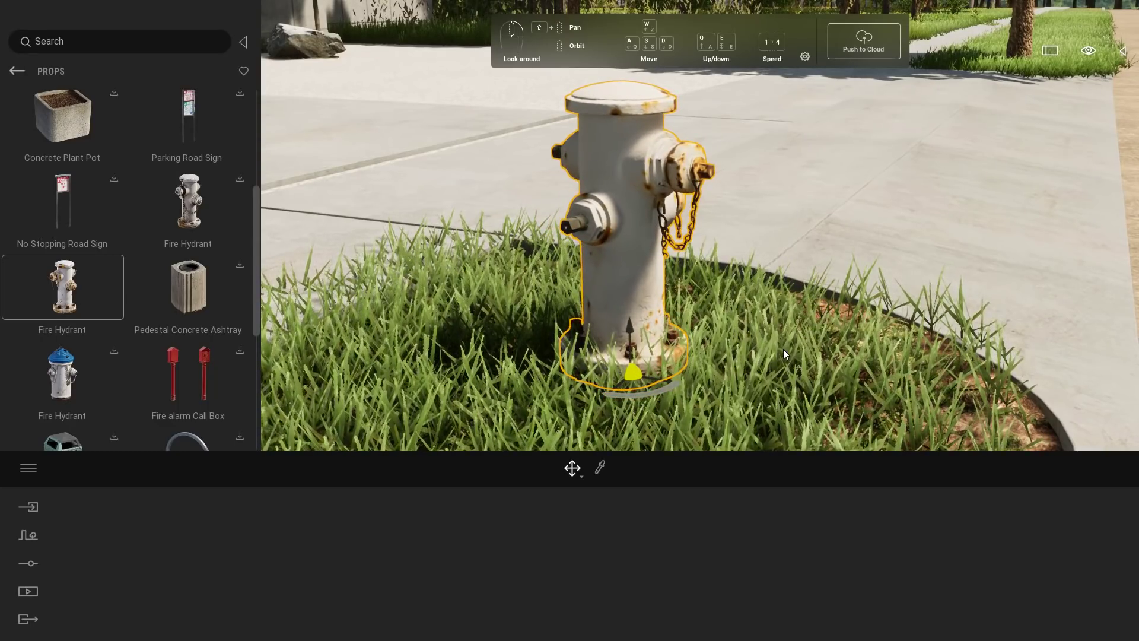
key("space")
left_click_drag(632, 377, 652, 356)
scroll(760, 343, "down", 2)
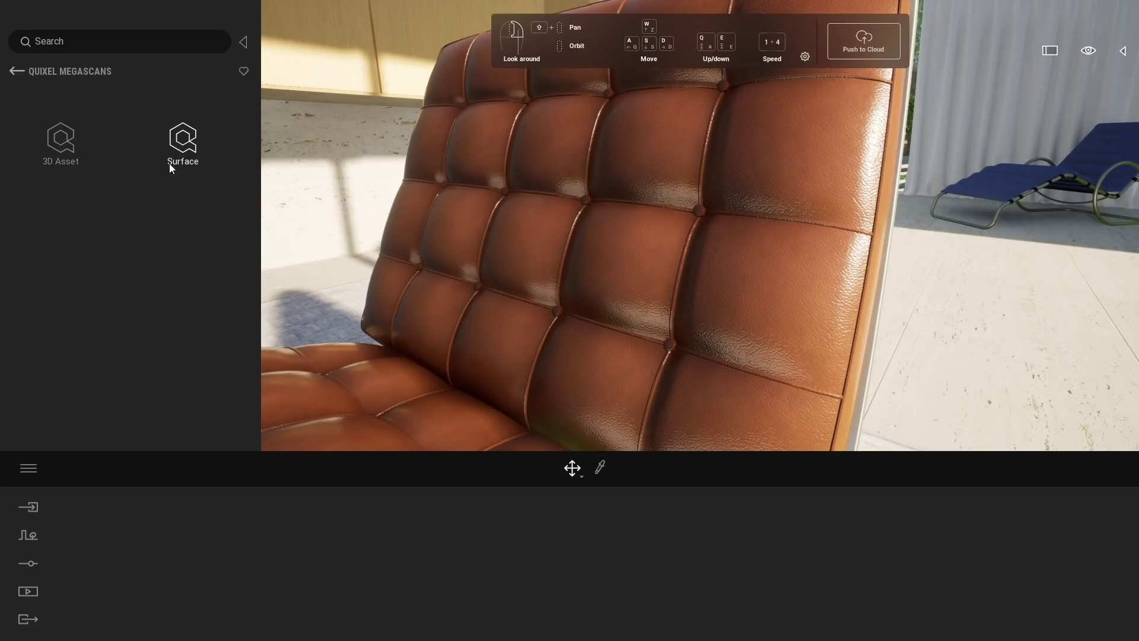
Apply a Megascans leather surface to the chair, then lower its Scale and raise Reflection.
left_click(184, 140)
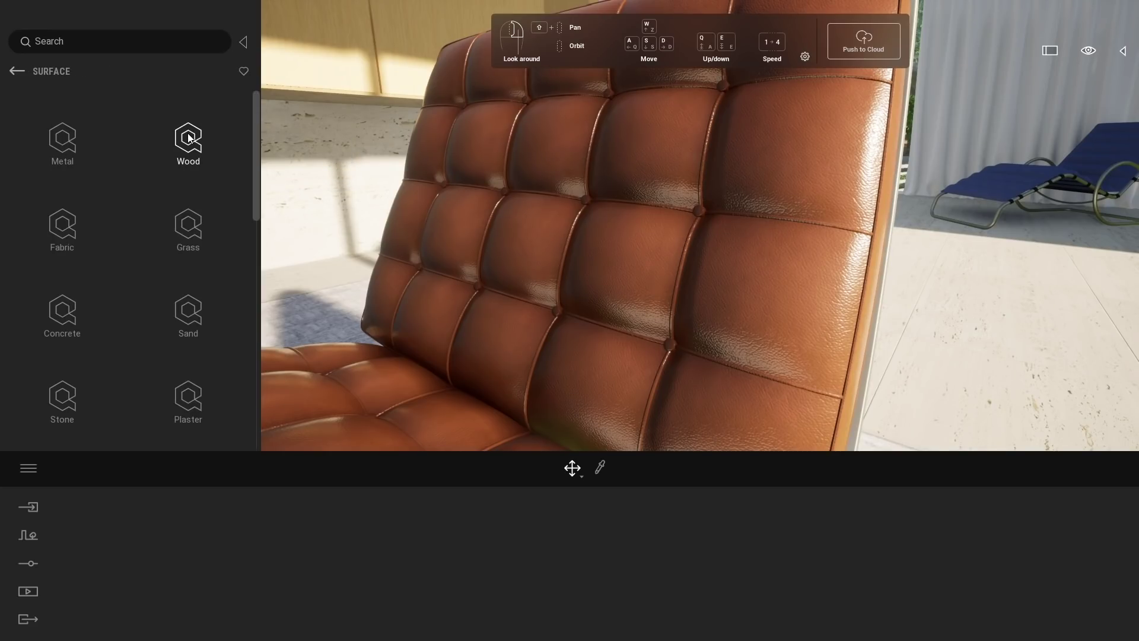
left_click(69, 141)
scroll(68, 137, "down", 5)
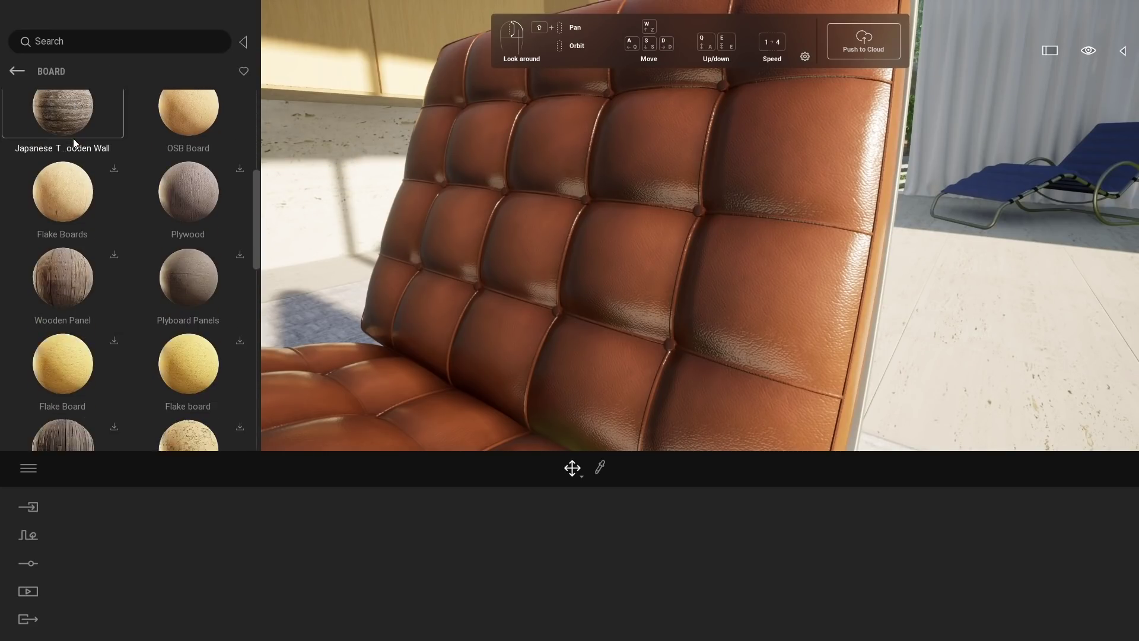
scroll(73, 137, "down", 3)
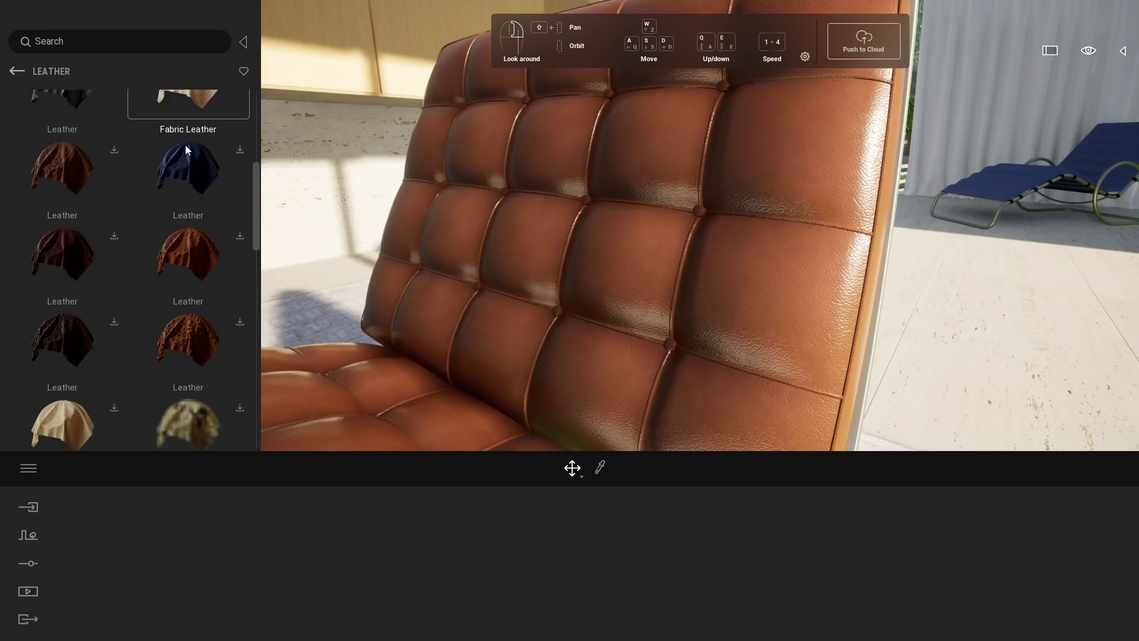
scroll(185, 145, "down", 2)
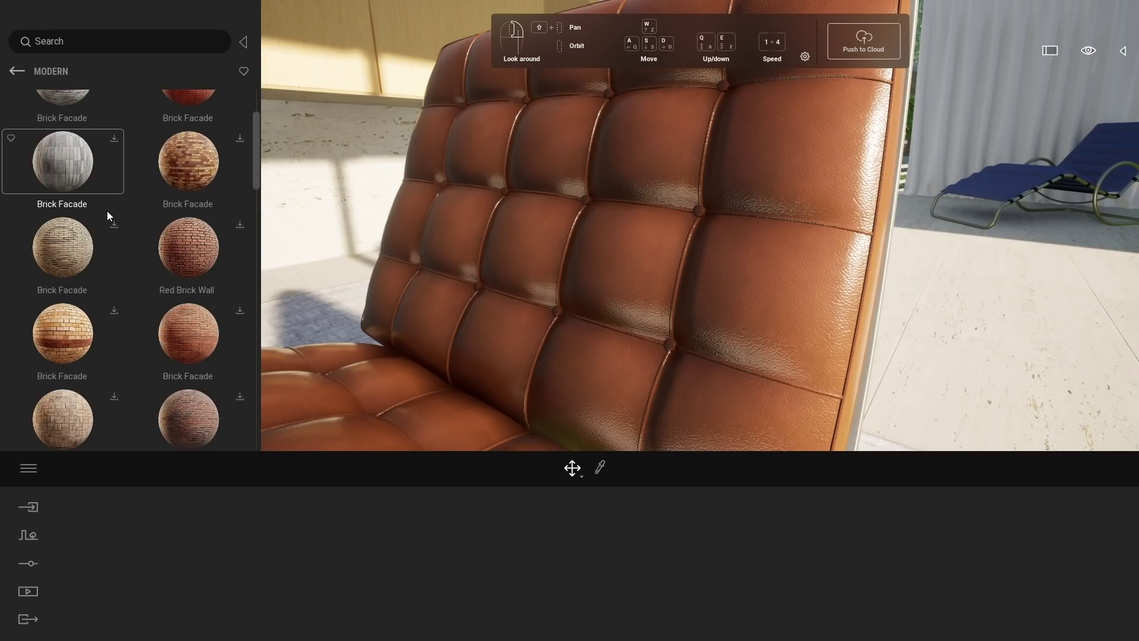
scroll(107, 211, "down", 5)
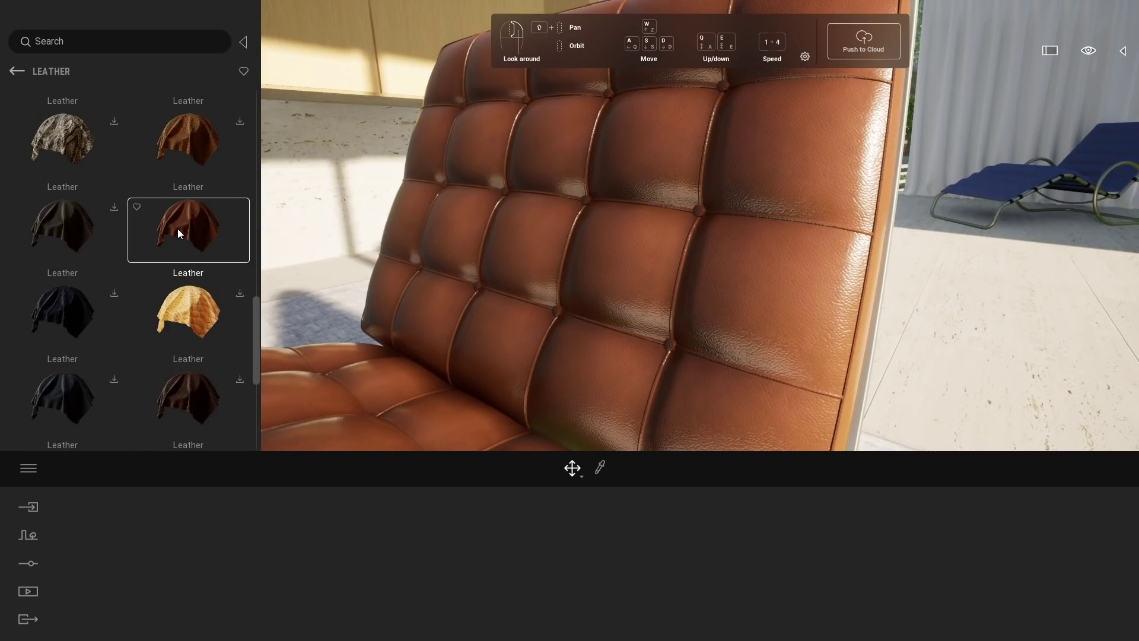
left_click_drag(186, 236, 731, 373)
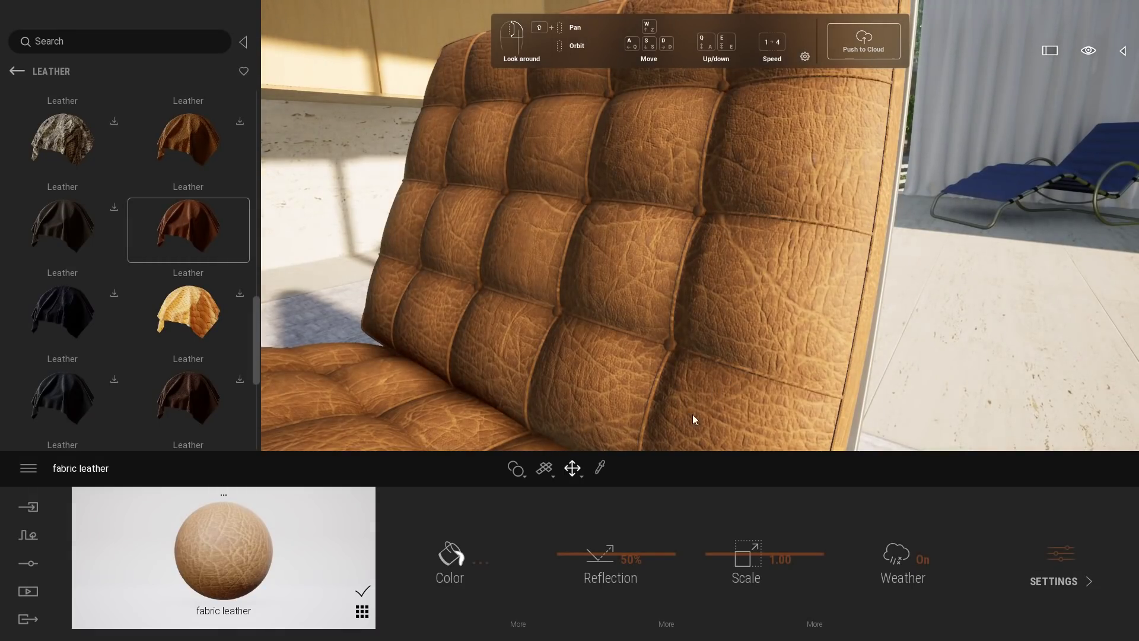
left_click_drag(776, 563, 737, 580)
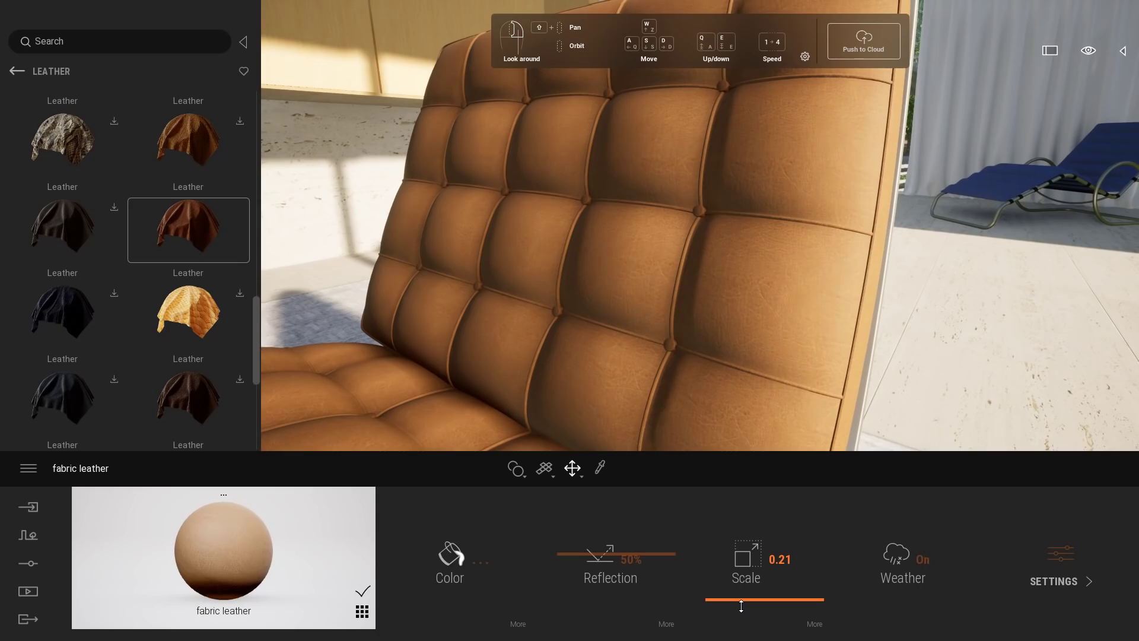
left_click_drag(584, 555, 596, 532)
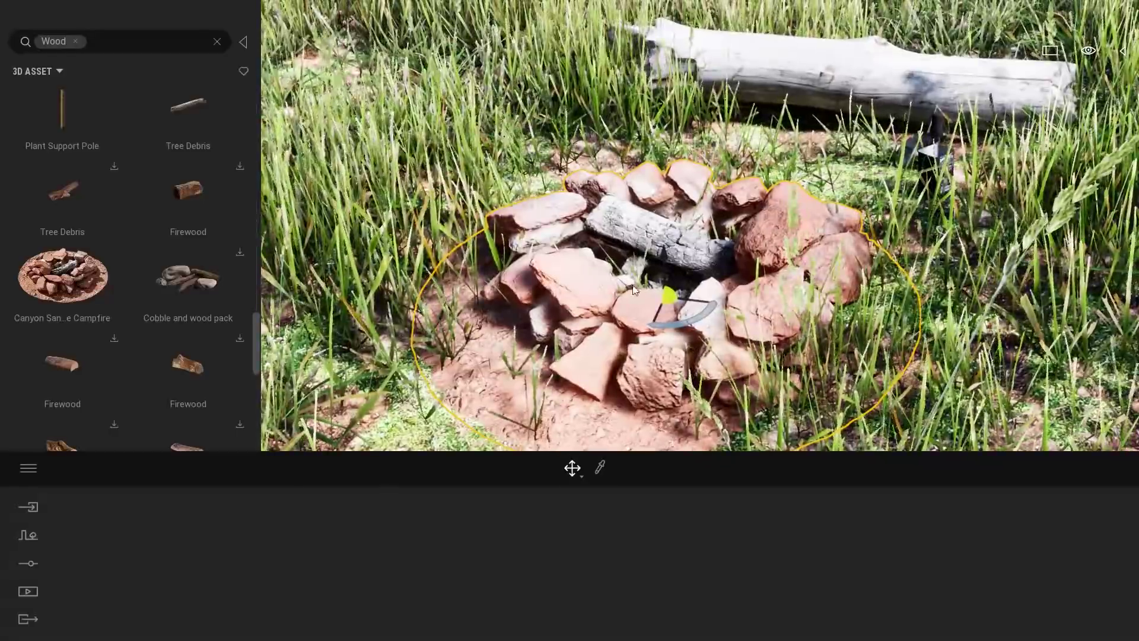
Place the Fire with smoke particle from Objects > Particles into the stone campfire.
left_click(217, 41)
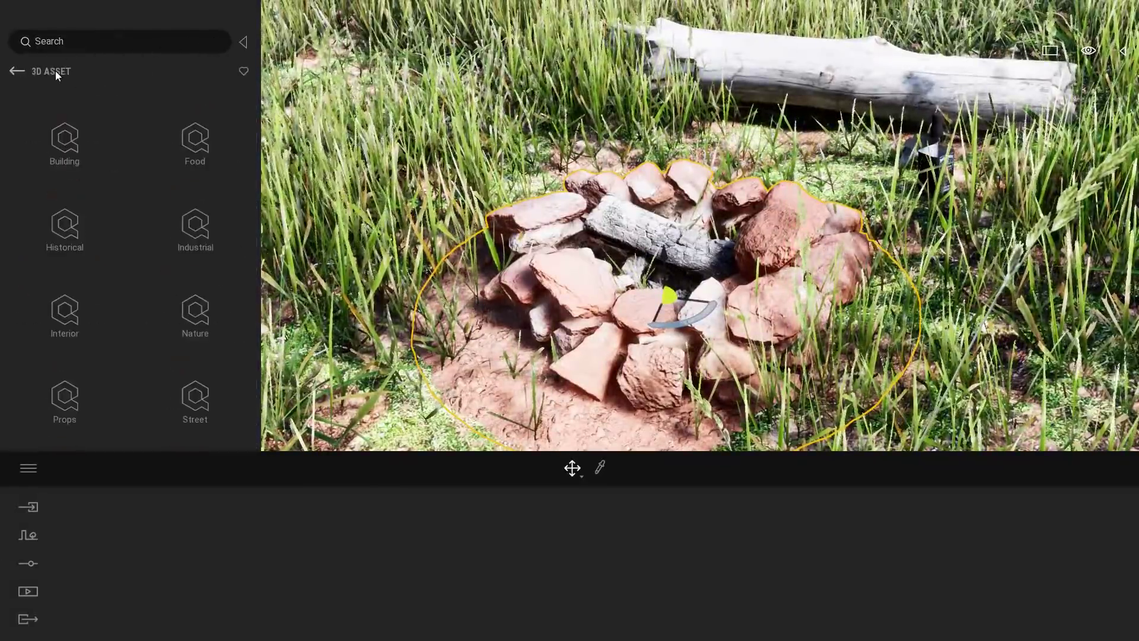
left_click(16, 73)
left_click(16, 76)
left_click(62, 159)
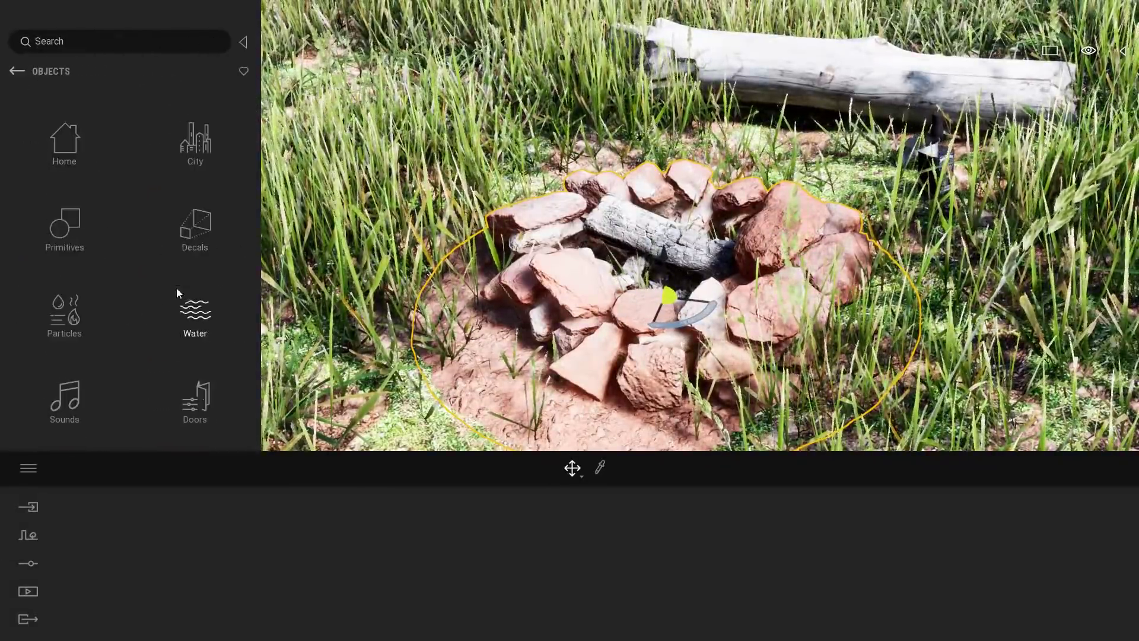
left_click(62, 329)
left_click_drag(136, 141, 684, 268)
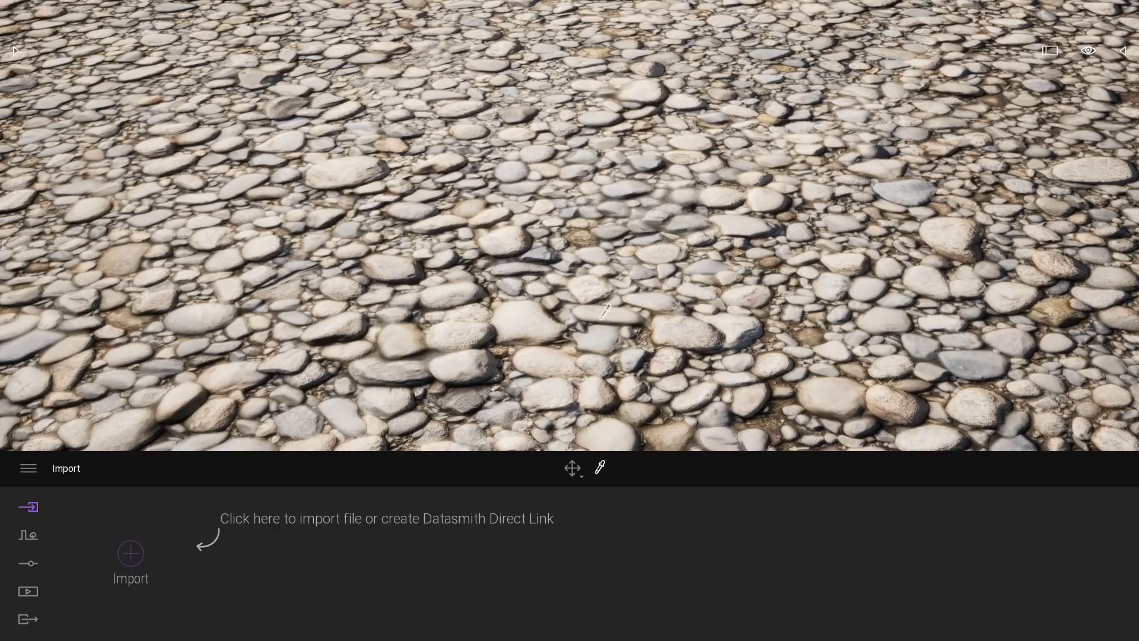
Load a new texture file as the Height Map in the pebble ground material's bump settings.
left_click(595, 233)
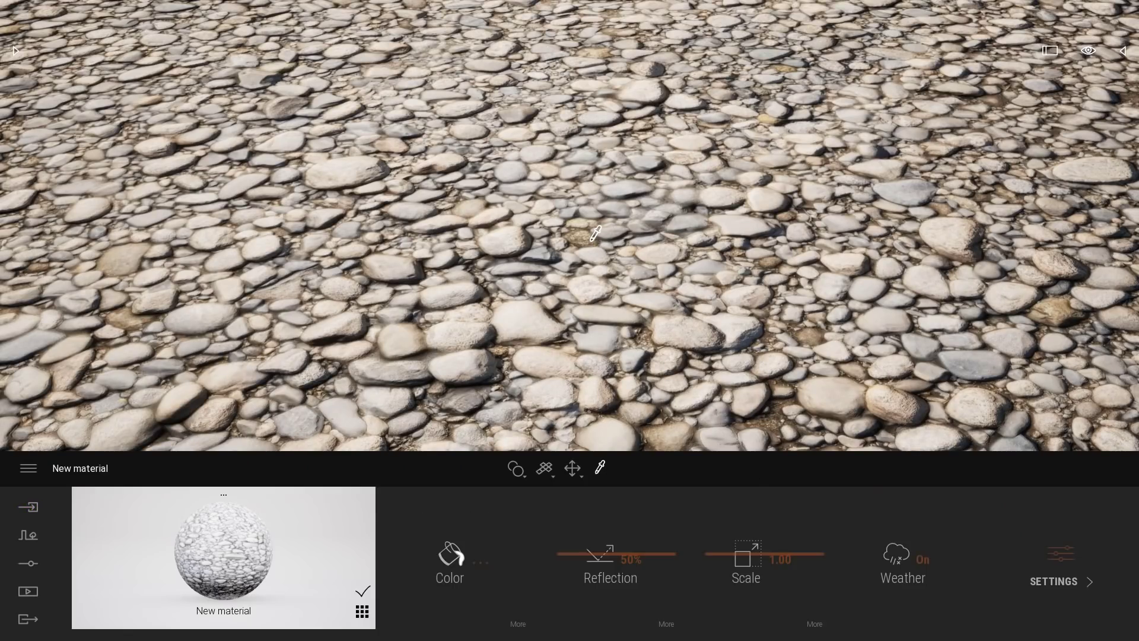
left_click(1061, 554)
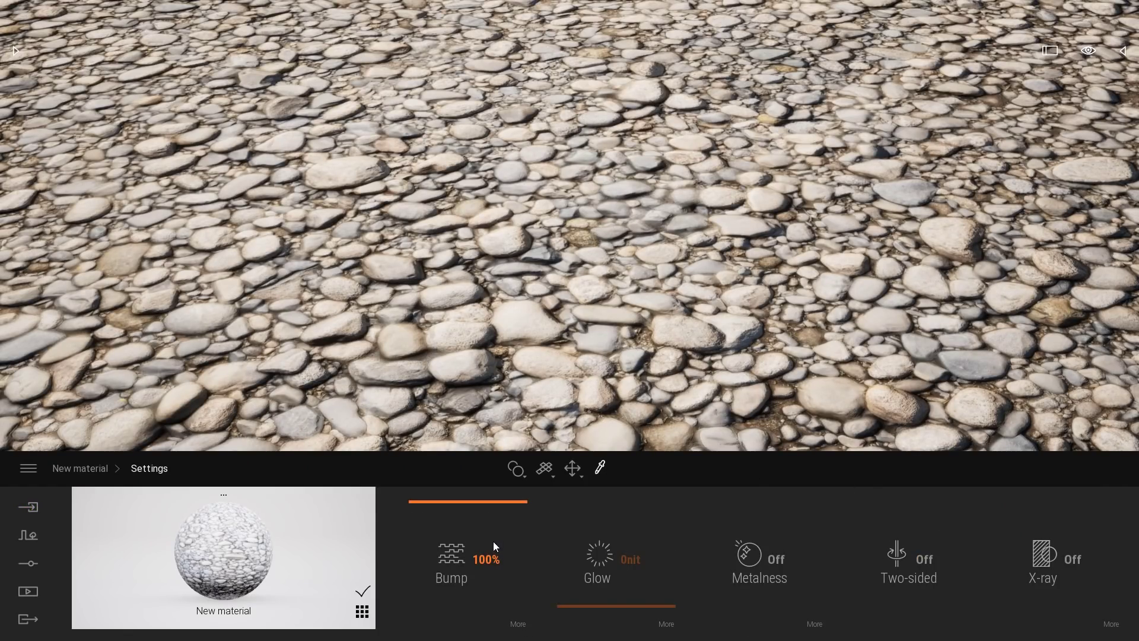
left_click(517, 623)
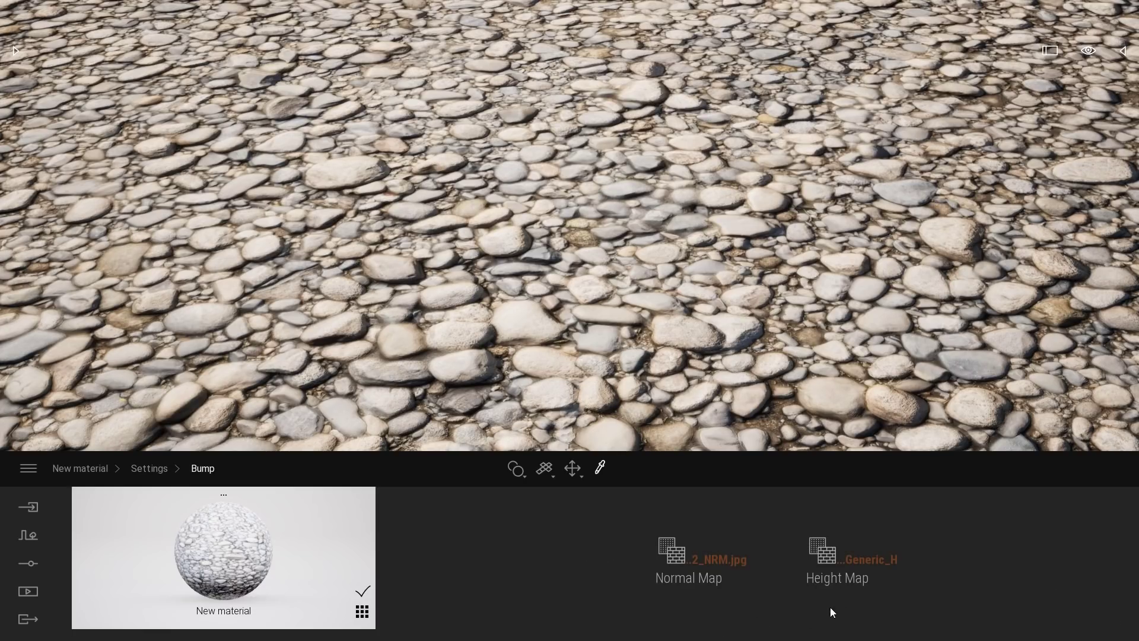
left_click(857, 559)
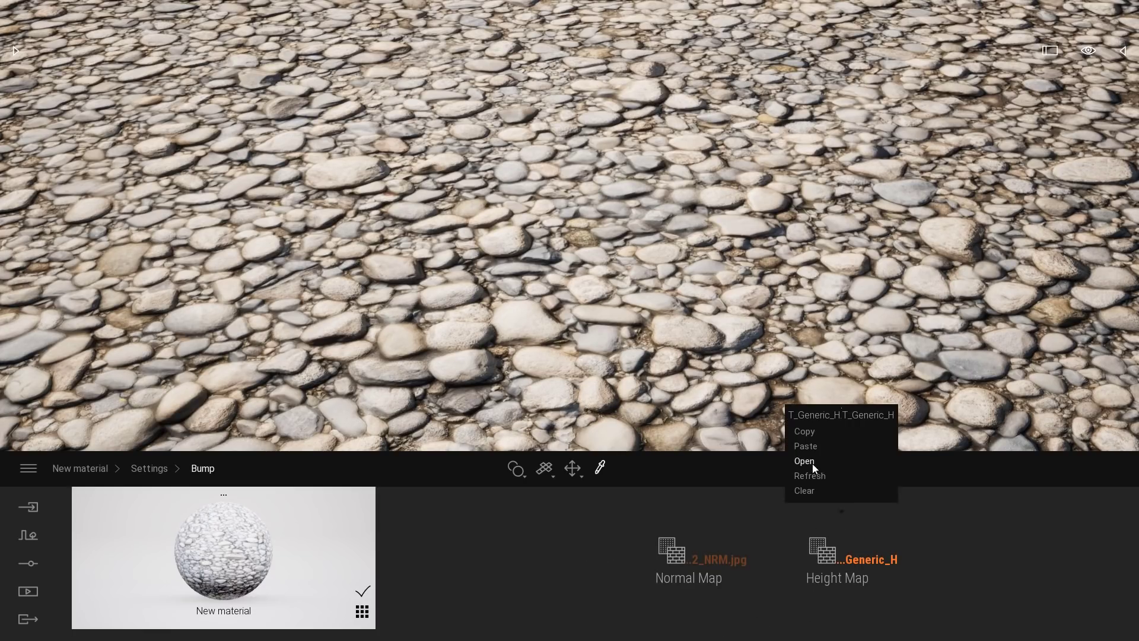
left_click(804, 461)
double_click(197, 113)
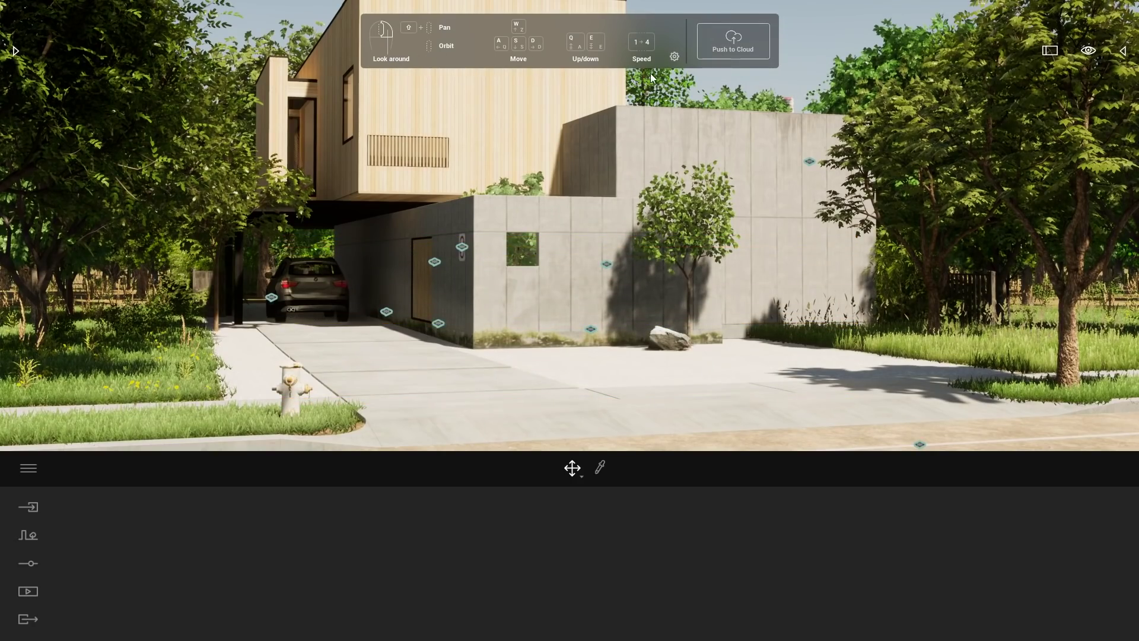
Push the Concrete Box House project to the cloud.
left_click(729, 45)
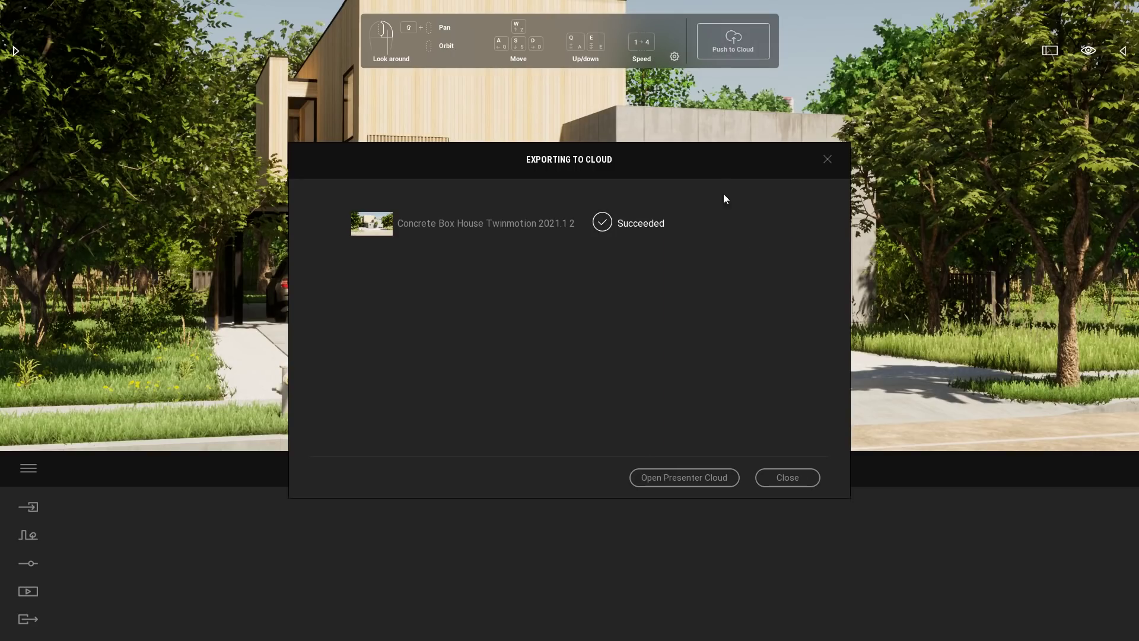
View the Concrete Box House presentation in Presenter Cloud, look around and walk toward the driveway.
left_click(664, 474)
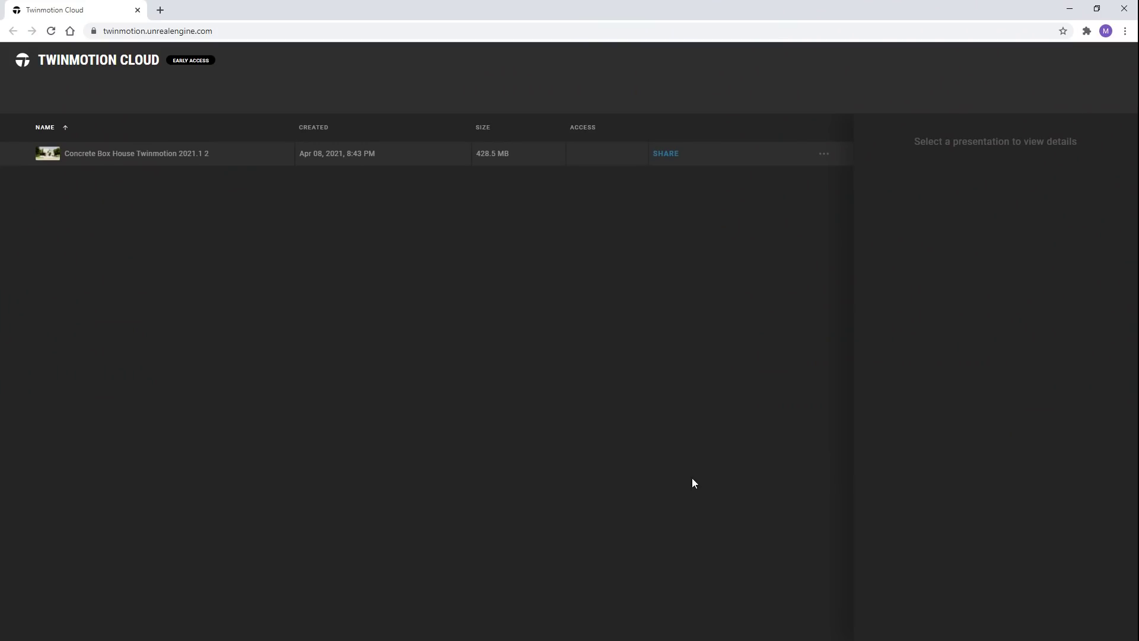
left_click(120, 160)
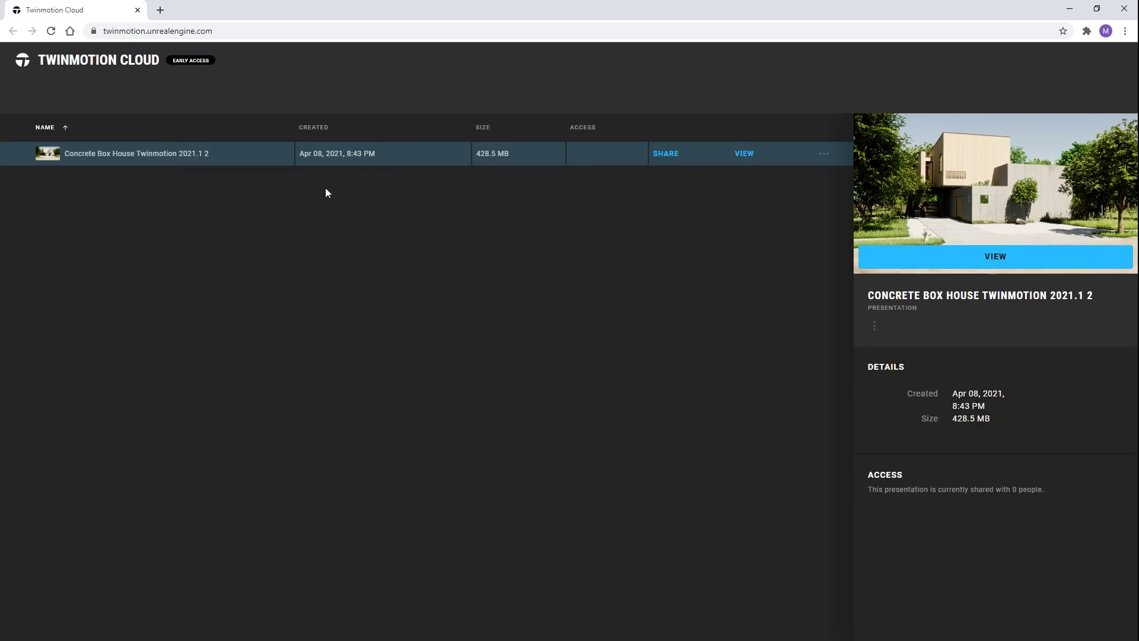
left_click(1006, 261)
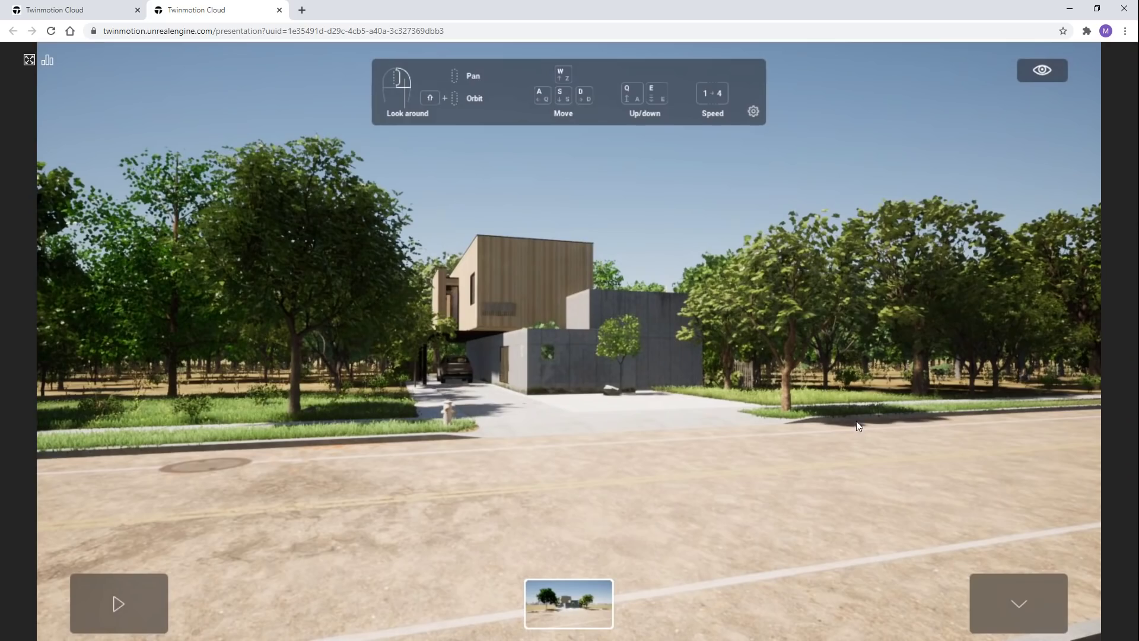
left_click_drag(722, 361, 500, 376)
key("w")
key("w")
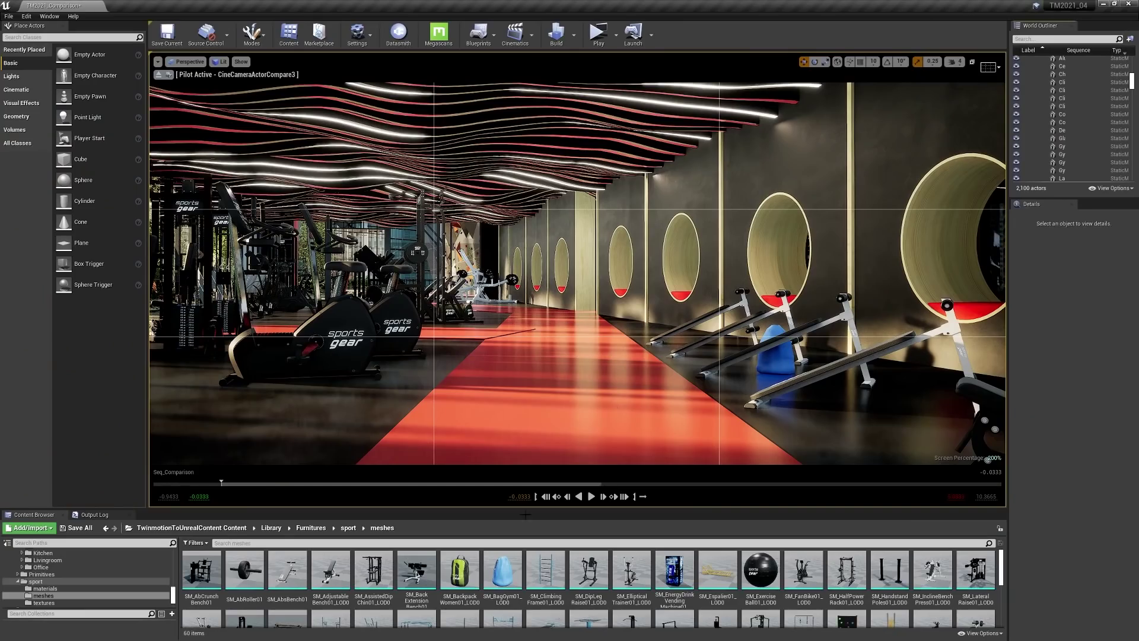
Place SM_BackpackWomen01 beside the exercise bike, then switch the lobby desk to pink and green marble.
left_click_drag(394, 507, 345, 407)
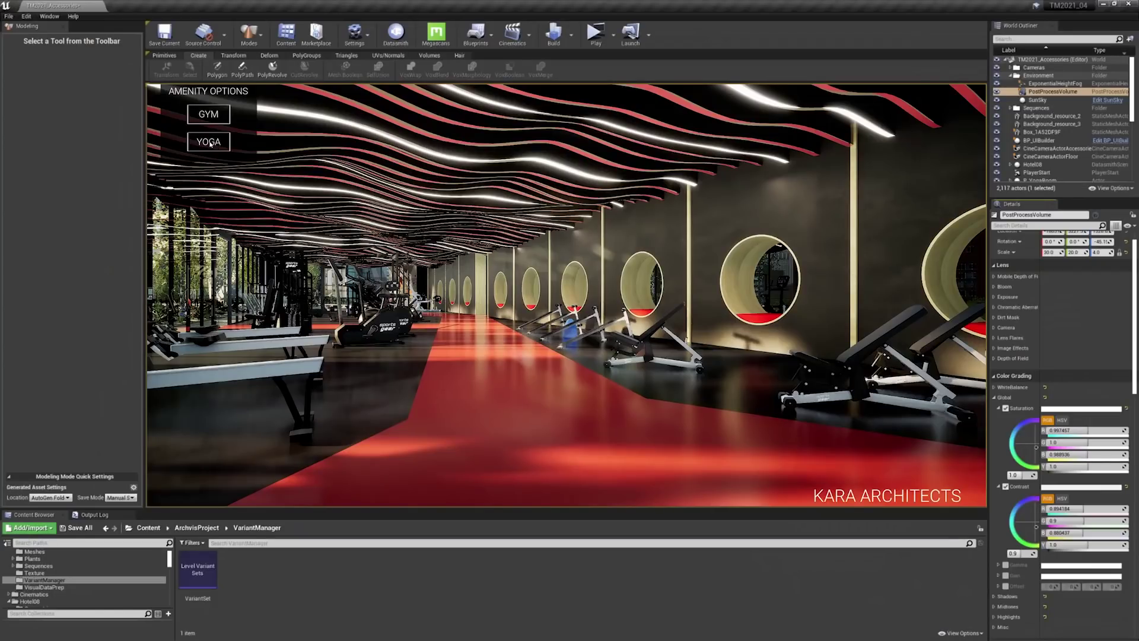
left_click(208, 191)
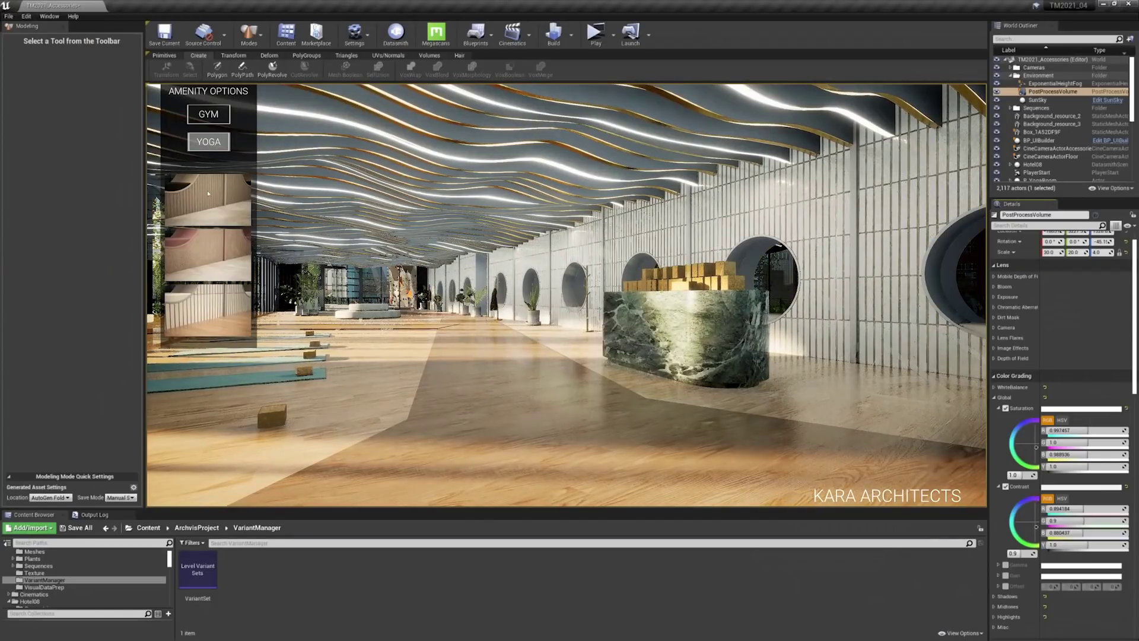
left_click(201, 243)
left_click(206, 299)
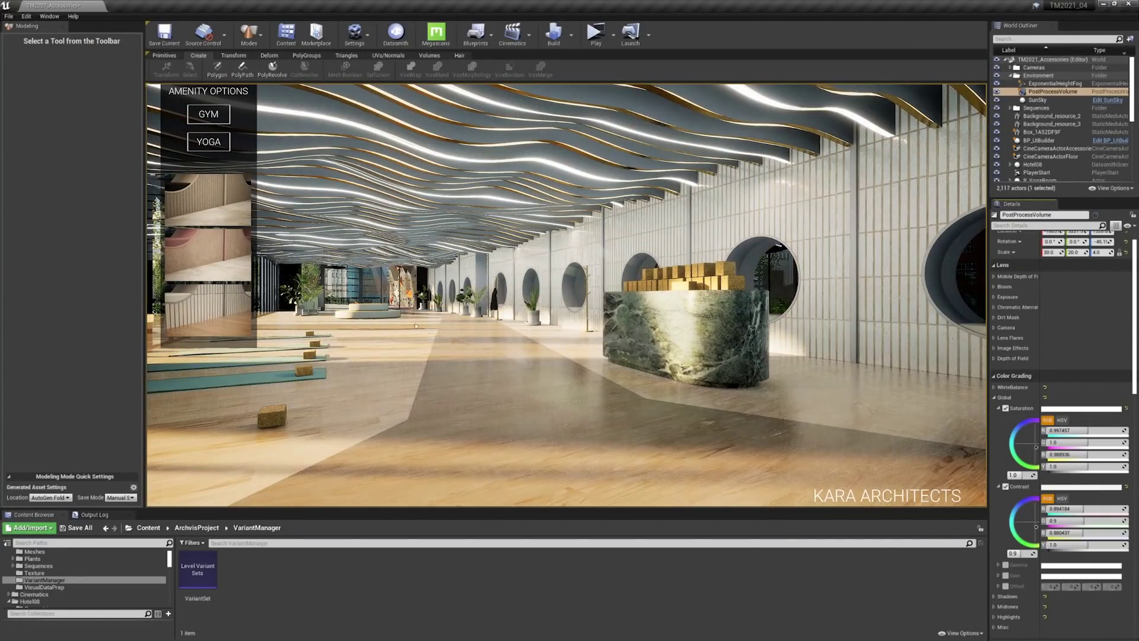